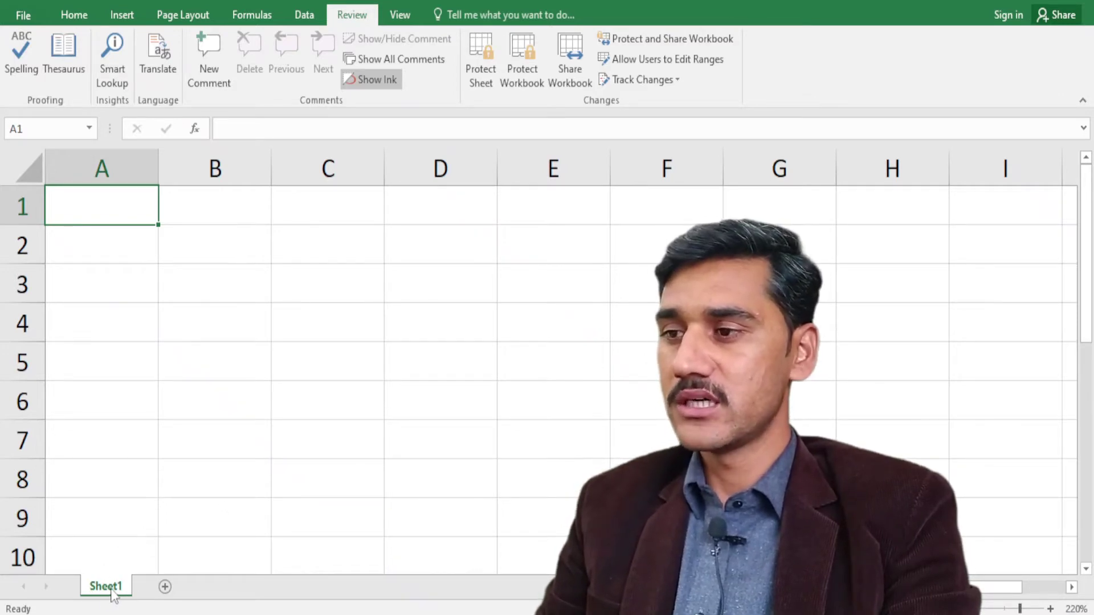
# Add two new worksheets, Sheet2 and Sheet3, then return to Sheet1
pyautogui.click(165, 586)
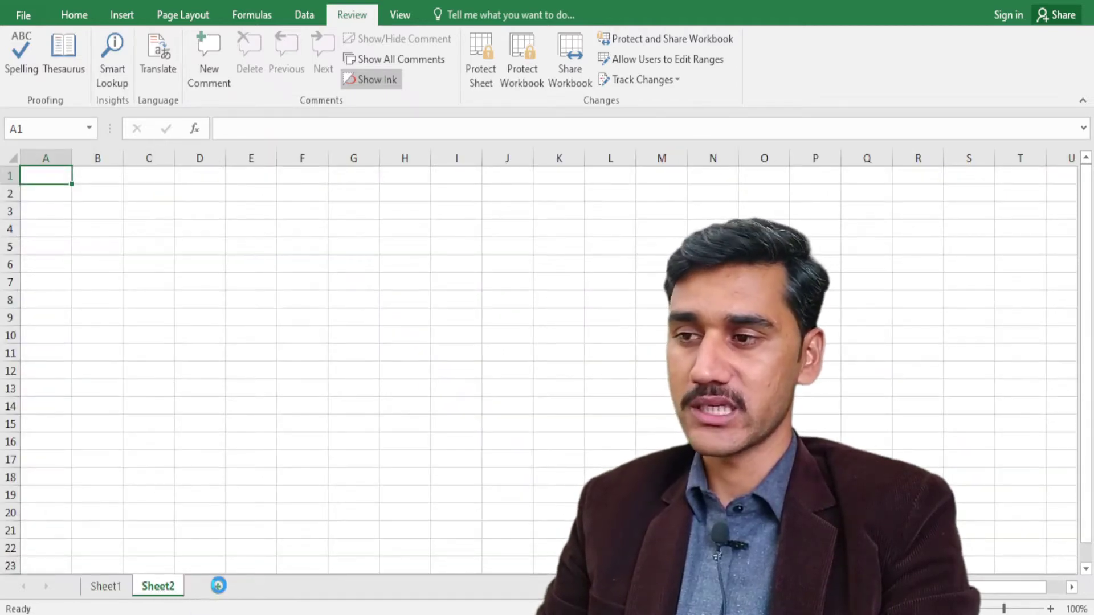
pyautogui.click(217, 587)
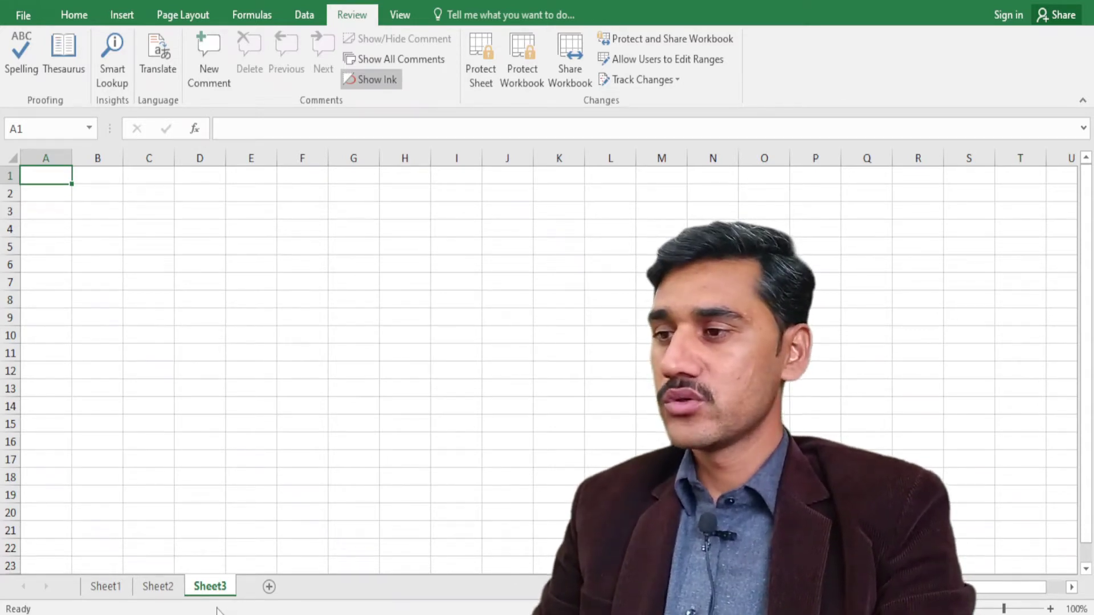
pyautogui.click(109, 588)
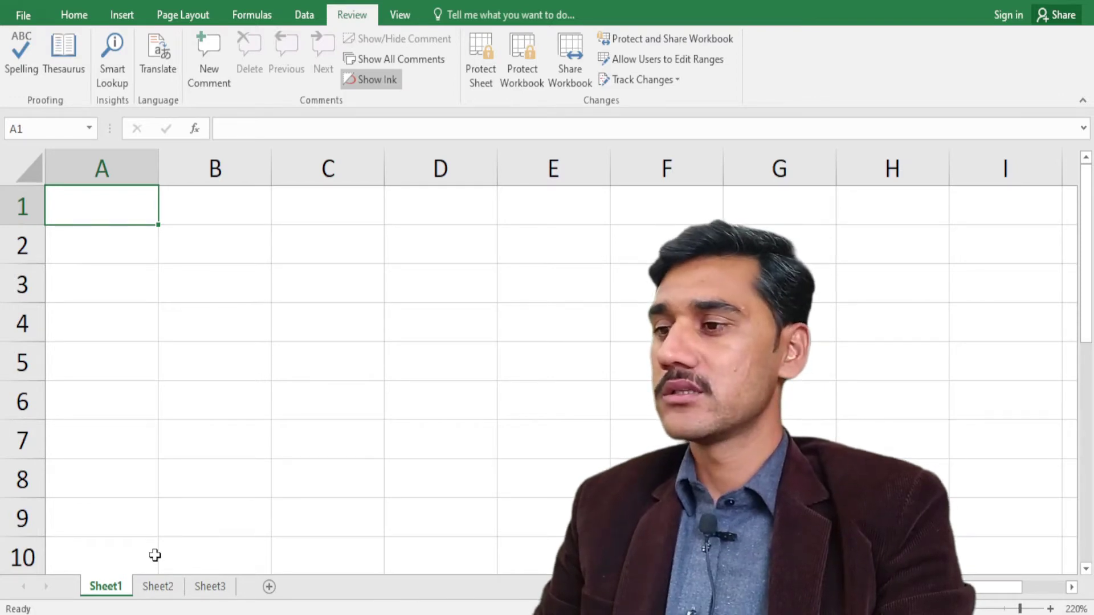
pyautogui.rightClick(116, 593)
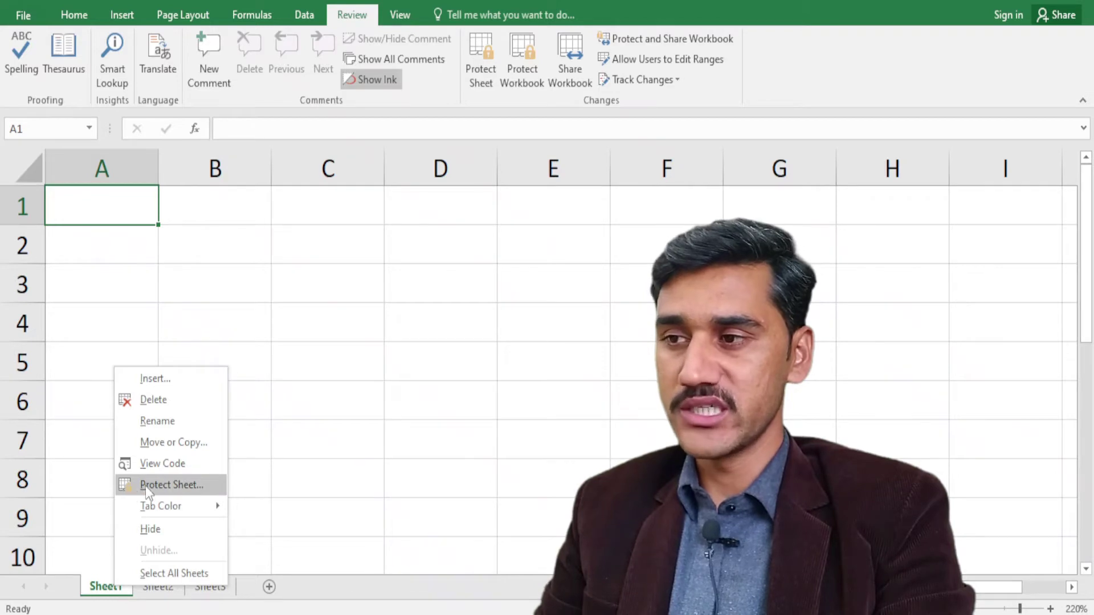
pyautogui.click(163, 485)
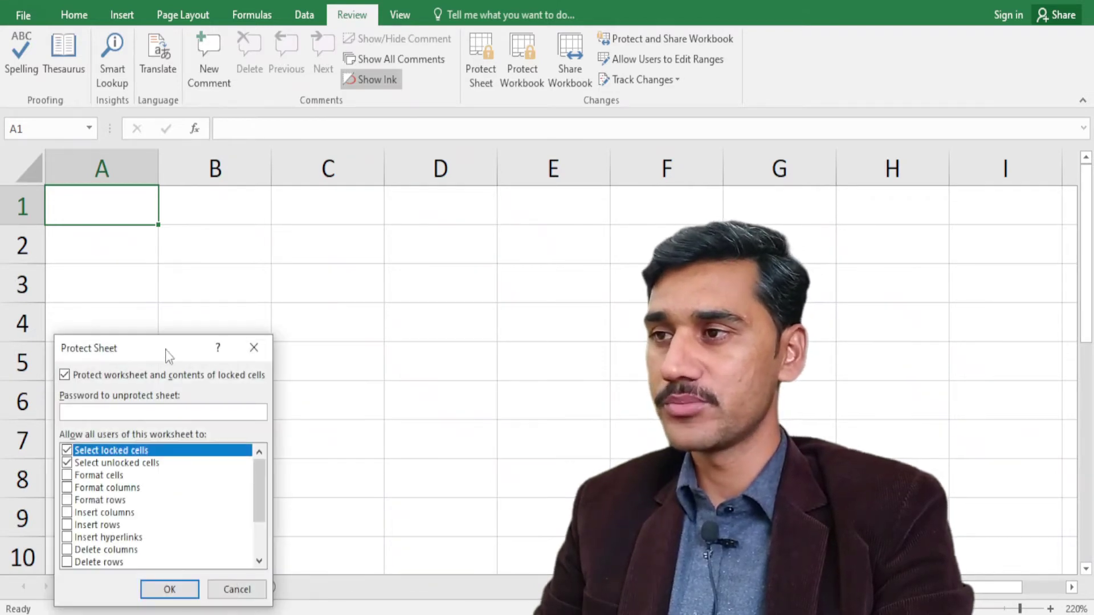
pyautogui.moveTo(166, 349)
pyautogui.mouseDown()
pyautogui.moveTo(217, 272)
pyautogui.moveTo(202, 266)
pyautogui.mouseUp()
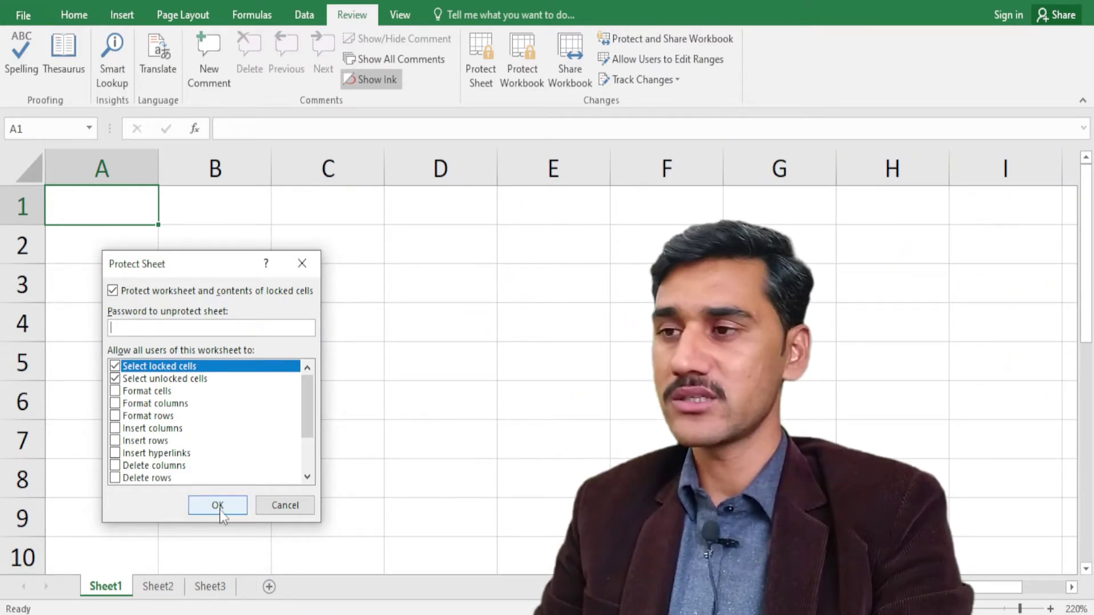
pyautogui.moveTo(192, 266); pyautogui.dragTo(199, 261)
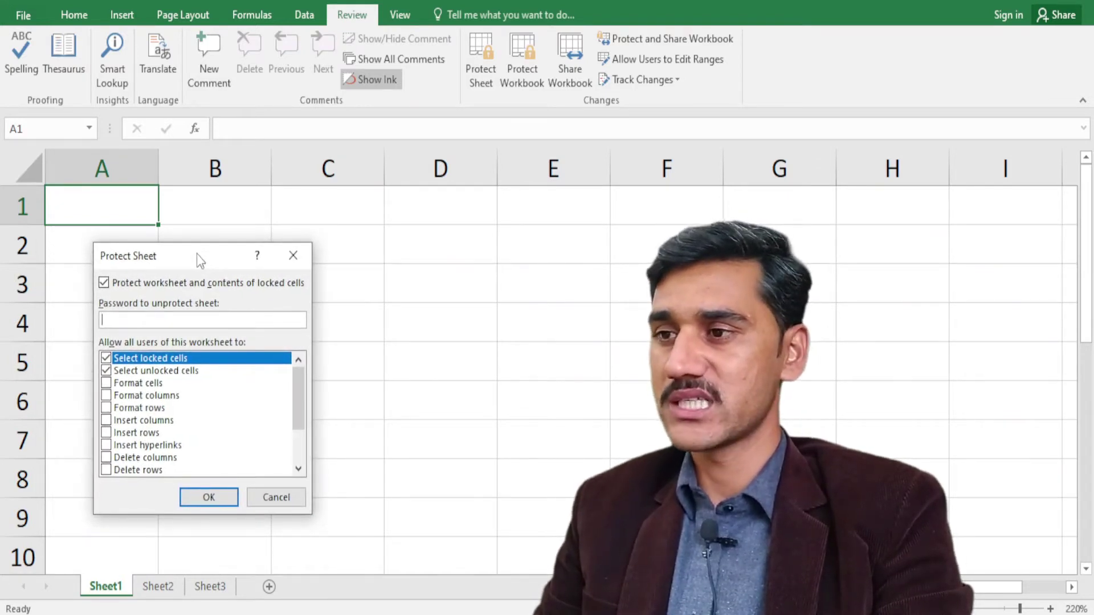
pyautogui.click(267, 499)
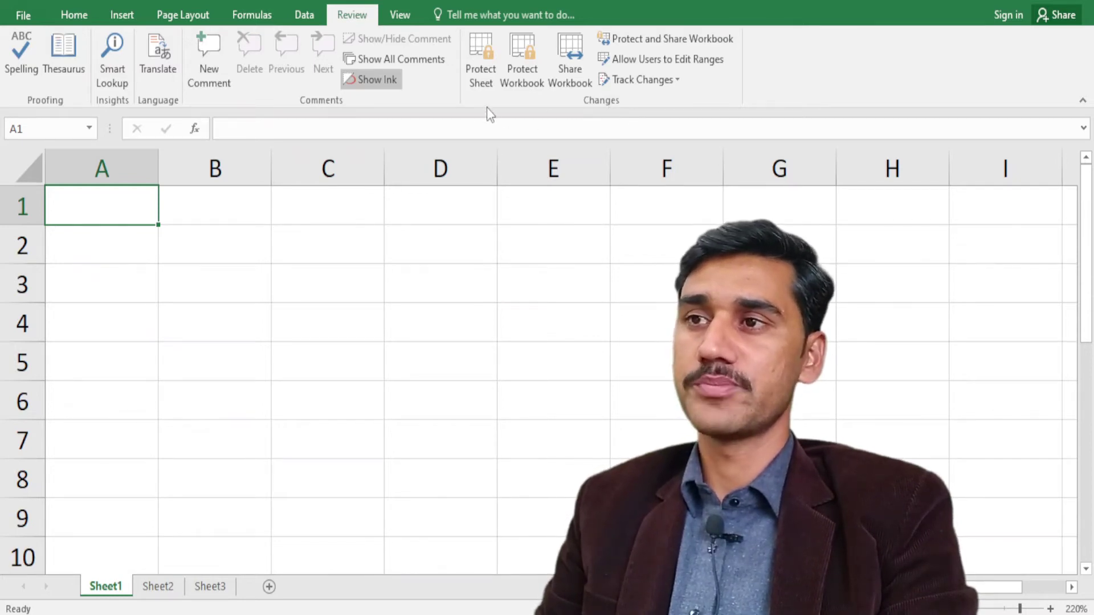
# Protect Sheet1 without a password, keeping the default locked/unlocked cell selection permissions
pyautogui.click(476, 80)
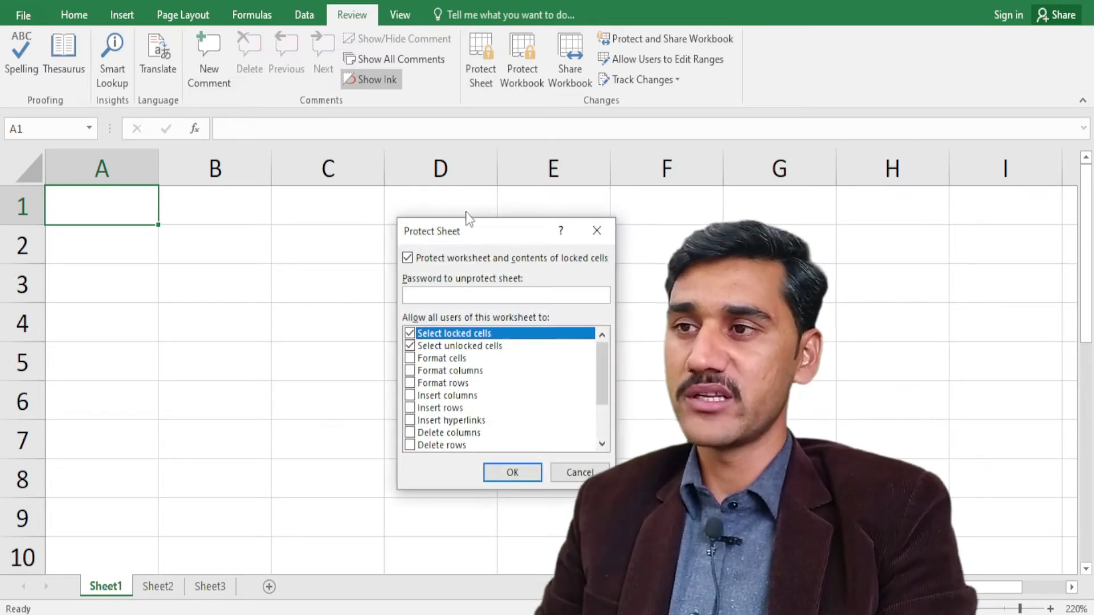
pyautogui.moveTo(478, 228); pyautogui.dragTo(385, 215)
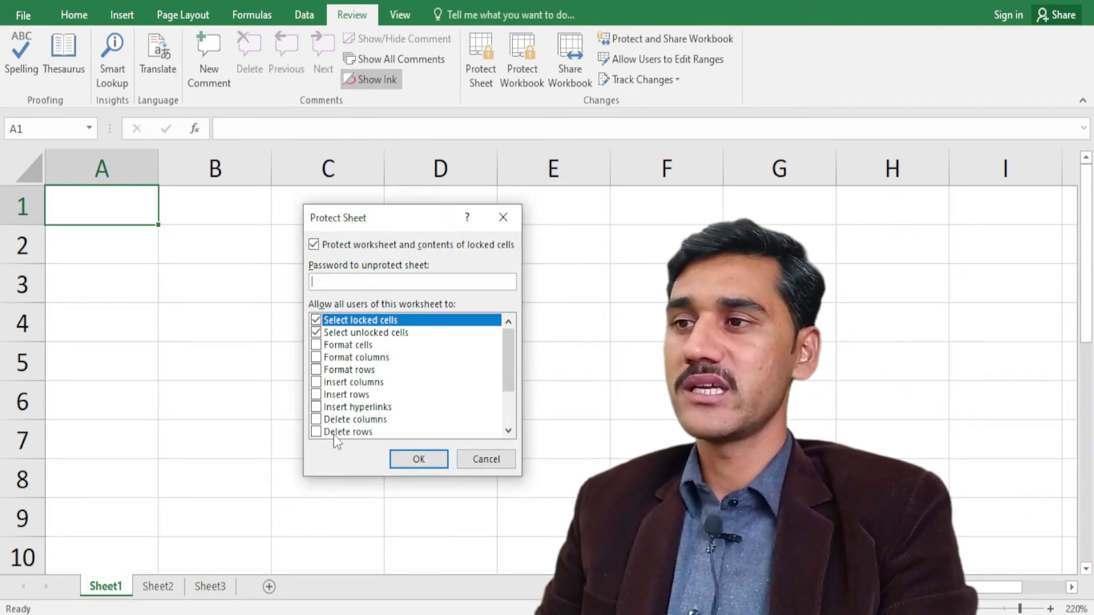
pyautogui.moveTo(410, 218); pyautogui.dragTo(378, 197)
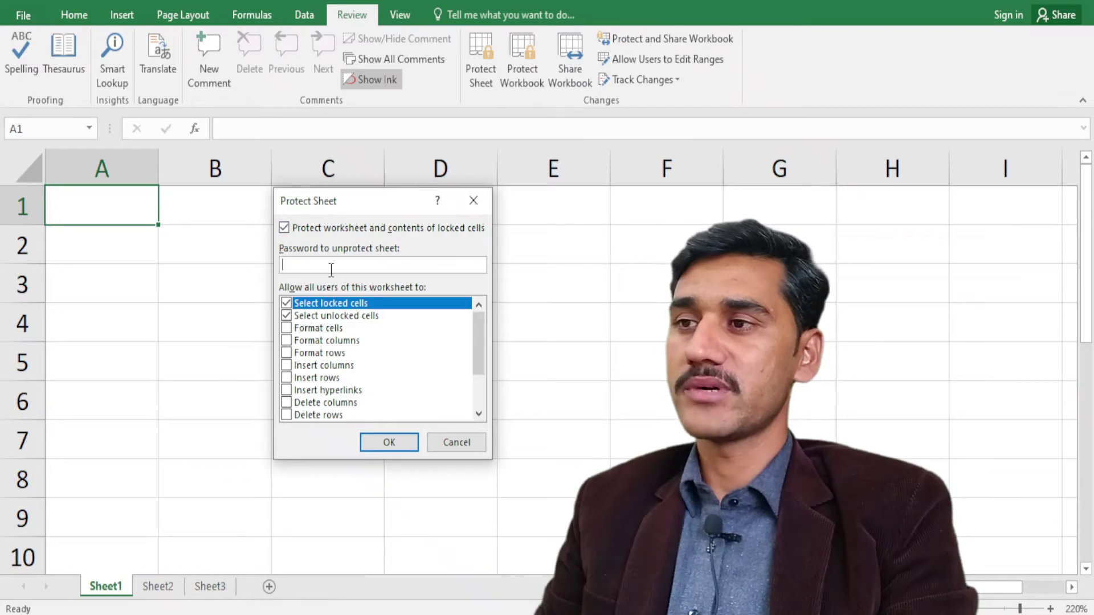
pyautogui.click(405, 441)
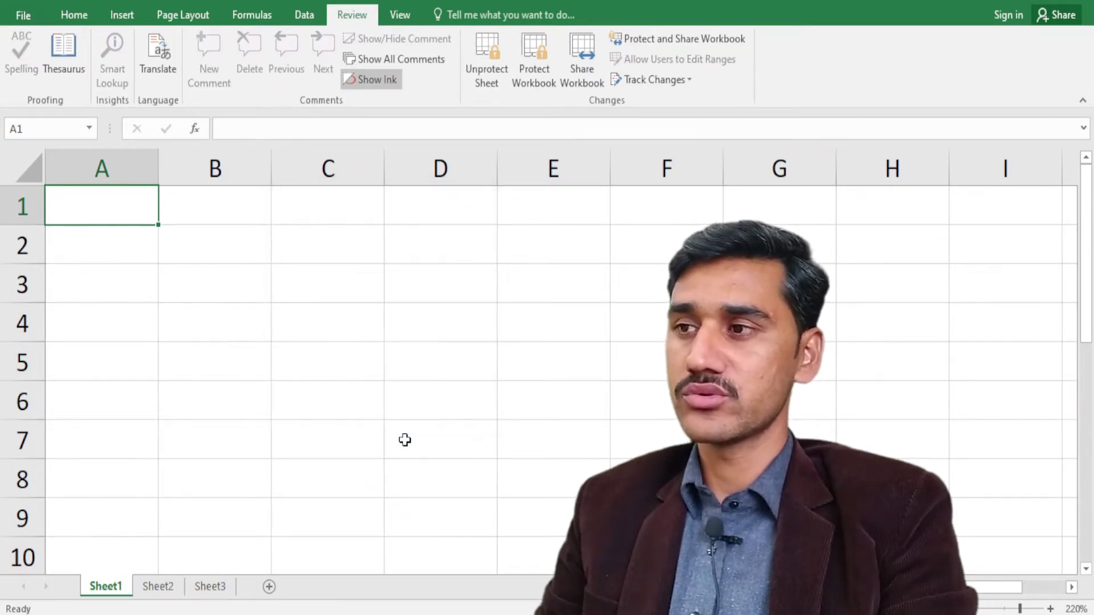
pyautogui.click(131, 248)
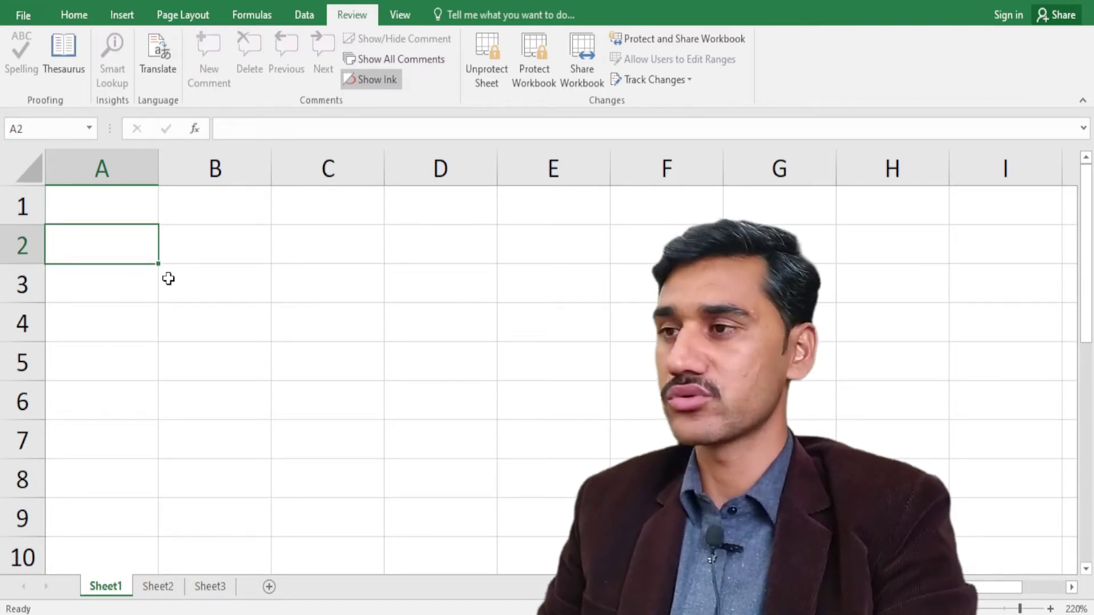
pyautogui.write('a')
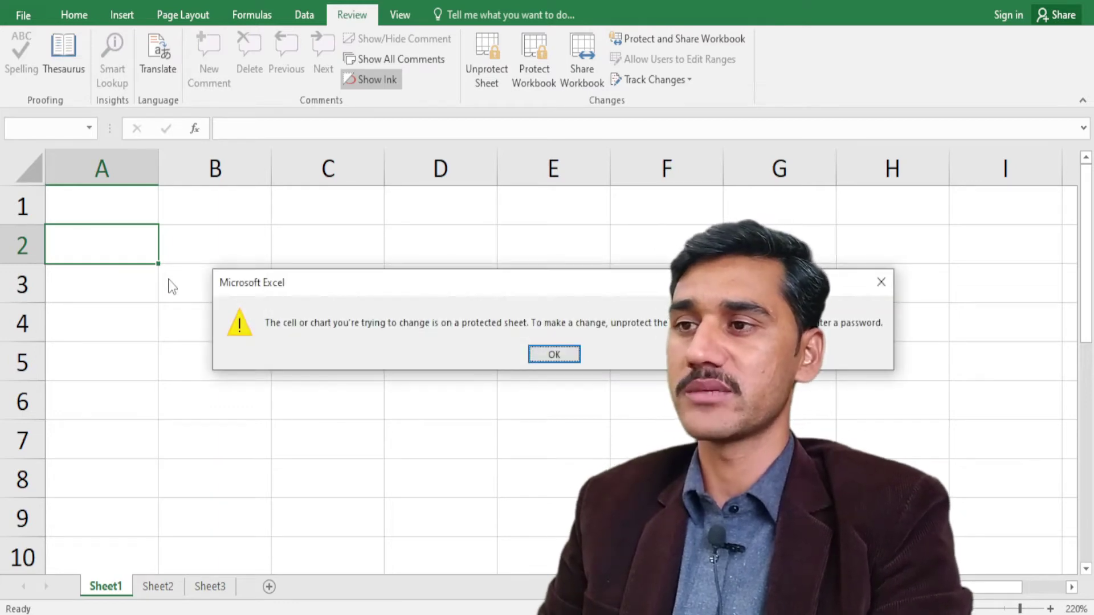
pyautogui.moveTo(421, 285)
pyautogui.mouseDown()
pyautogui.moveTo(371, 283)
pyautogui.moveTo(266, 227)
pyautogui.moveTo(273, 219)
pyautogui.mouseUp()
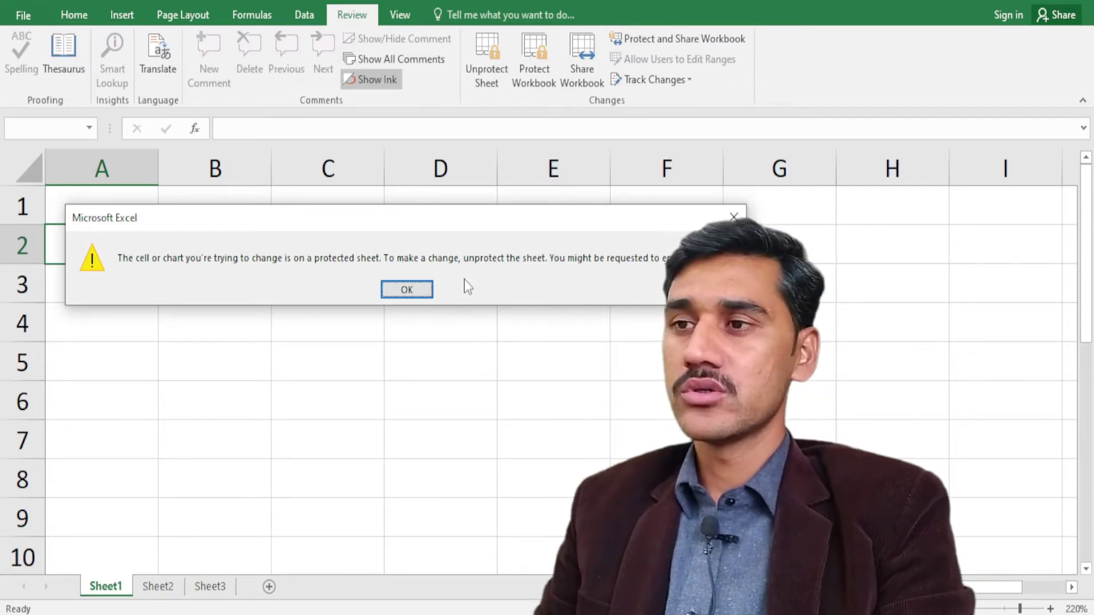
pyautogui.click(417, 293)
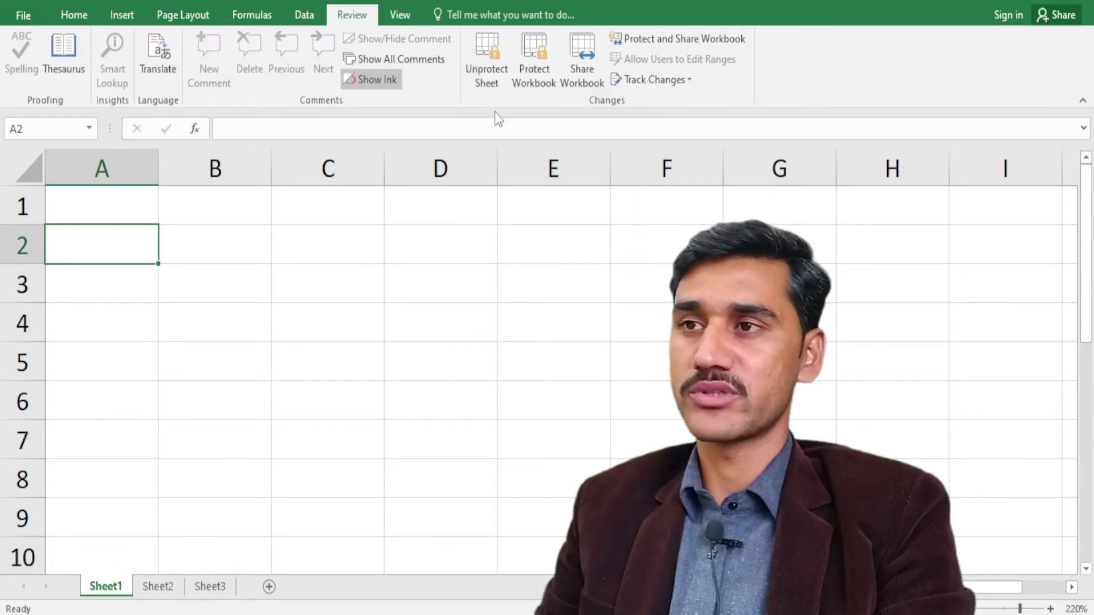
pyautogui.click(474, 77)
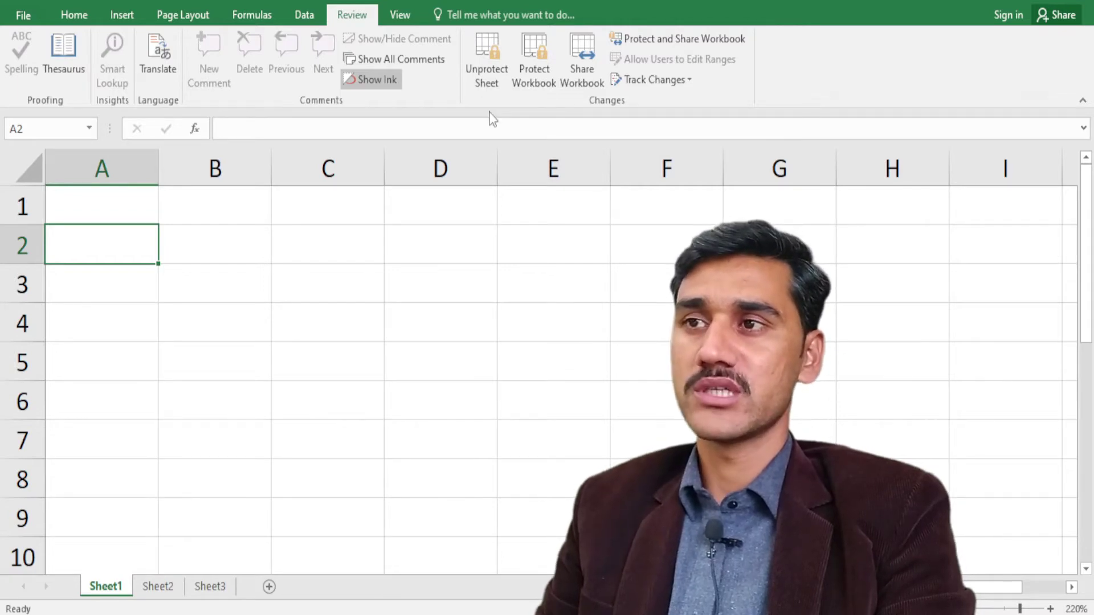
# Unprotect Sheet1 and enter 456 in cell A2
pyautogui.click(481, 64)
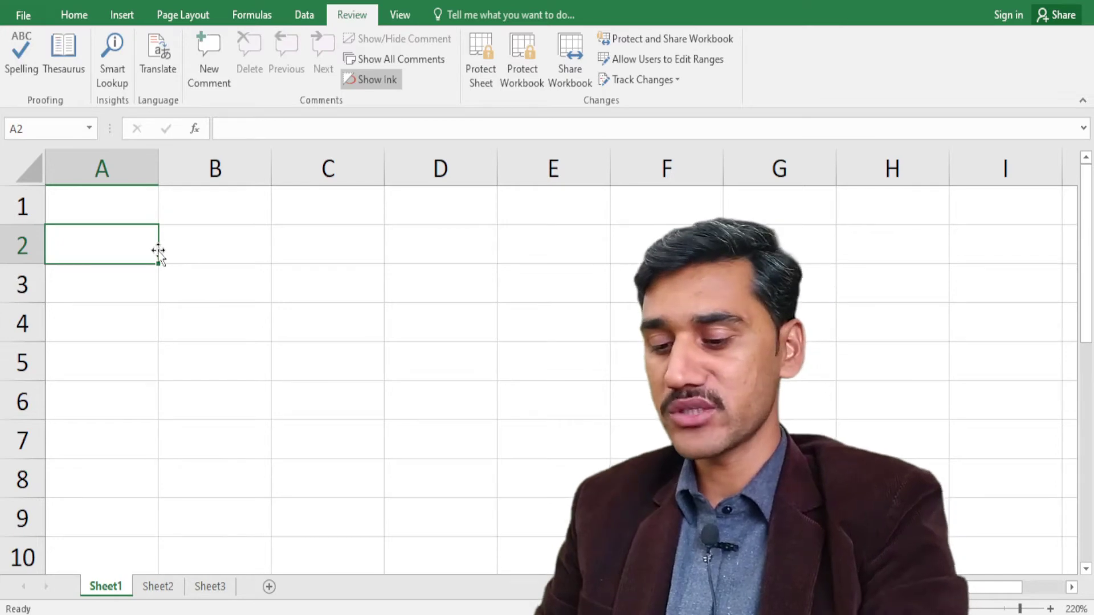
pyautogui.write('456')
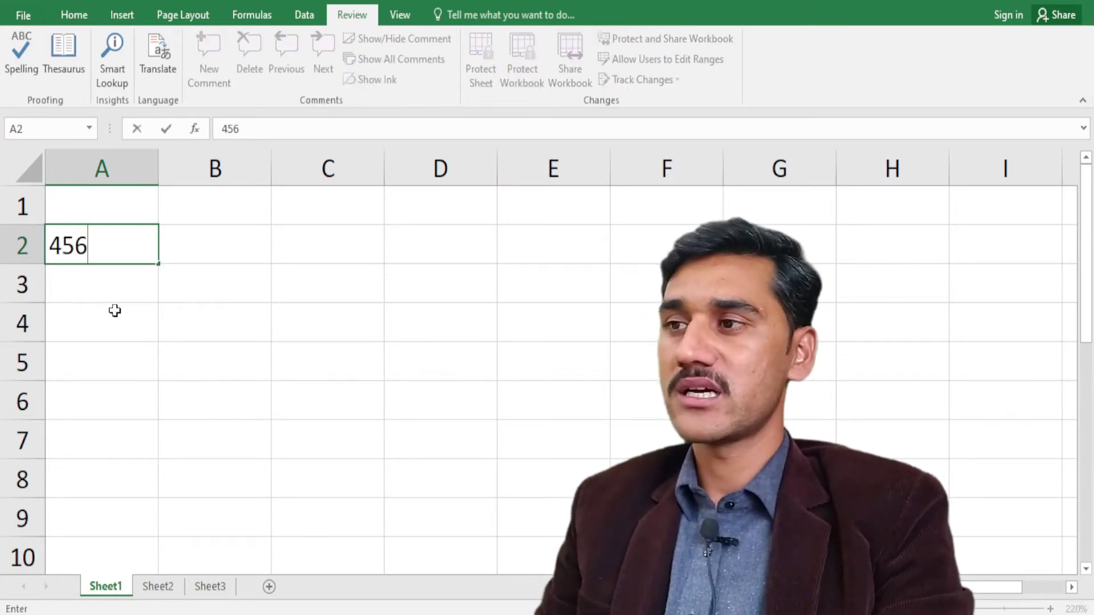
pyautogui.click(122, 289)
pyautogui.click(127, 245)
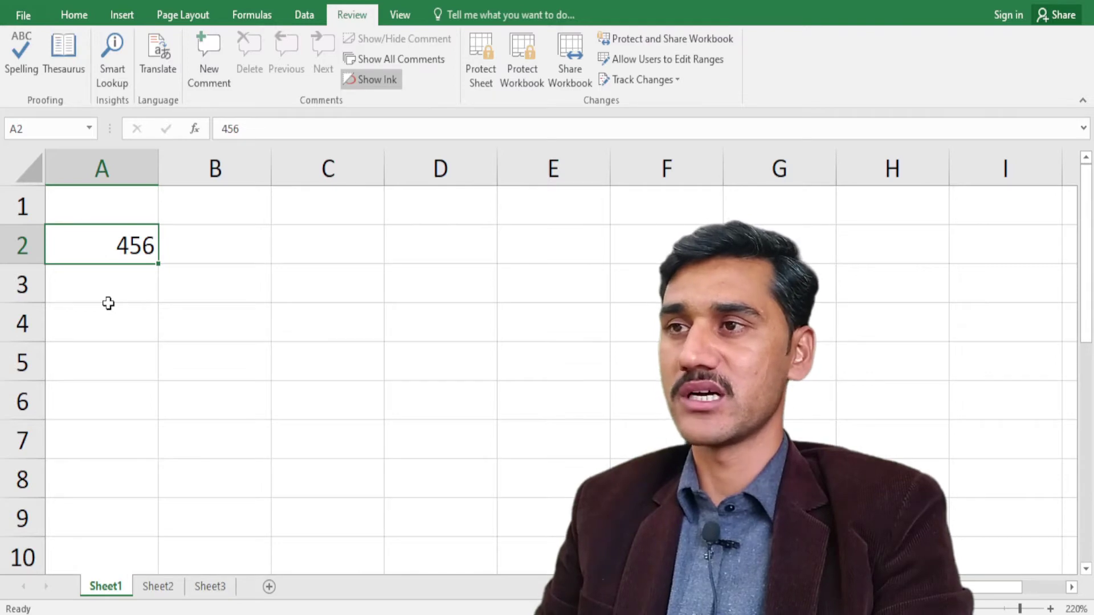
# Protect Sheet1 with a password, re-entering it in the Confirm Password prompt
pyautogui.click(480, 62)
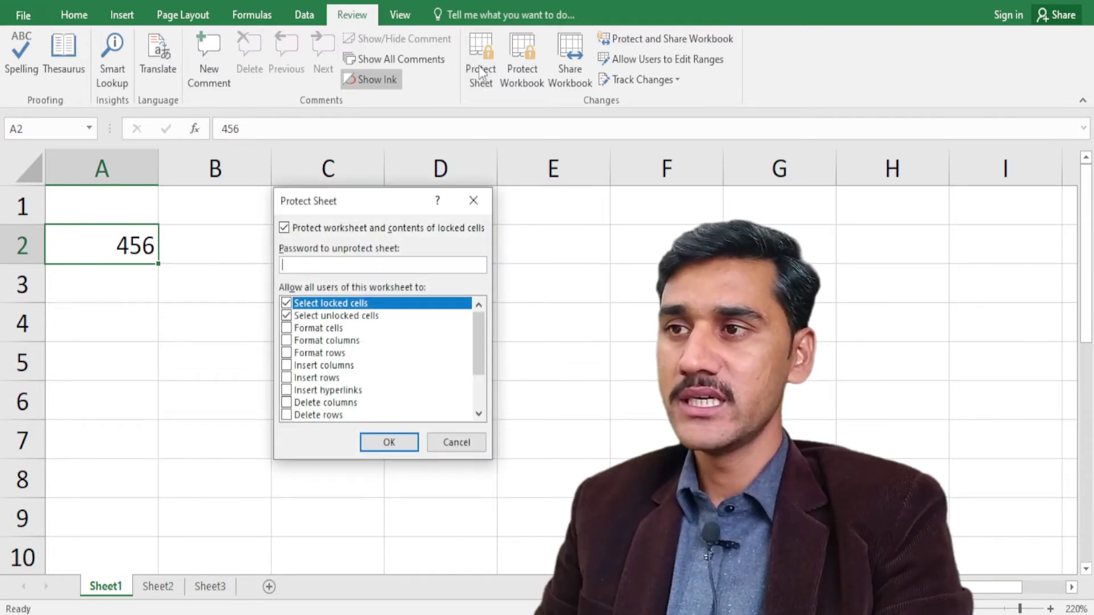
pyautogui.moveTo(392, 205); pyautogui.dragTo(390, 192)
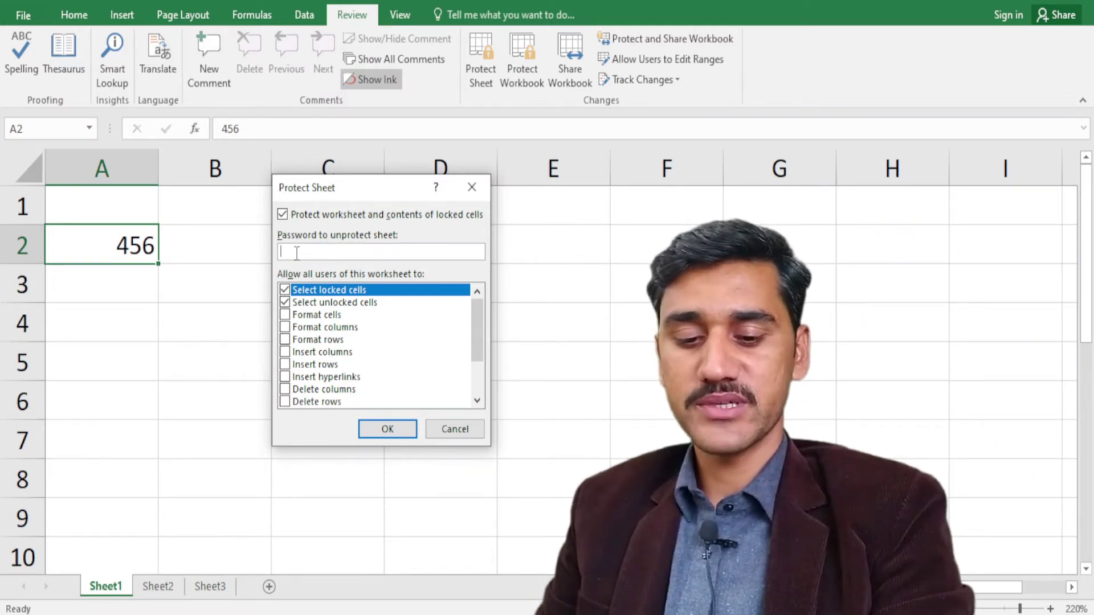
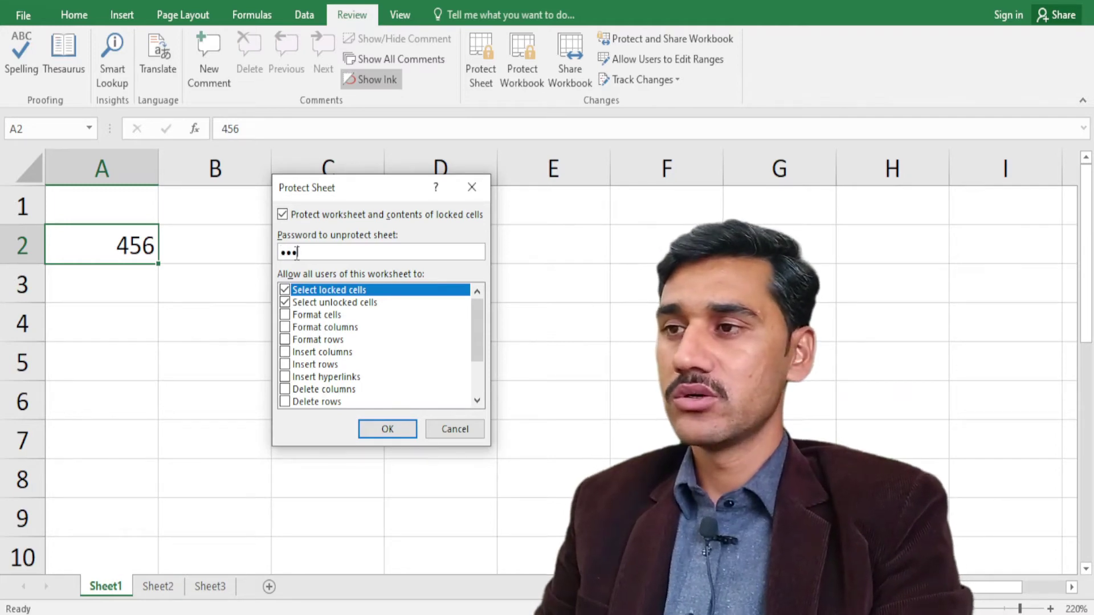
pyautogui.click(394, 426)
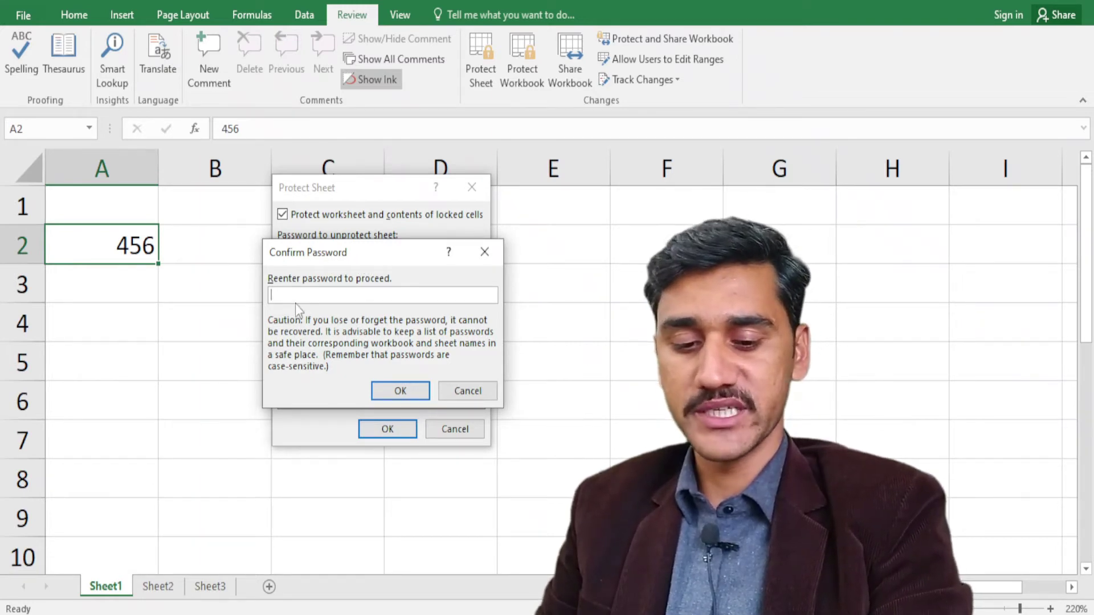
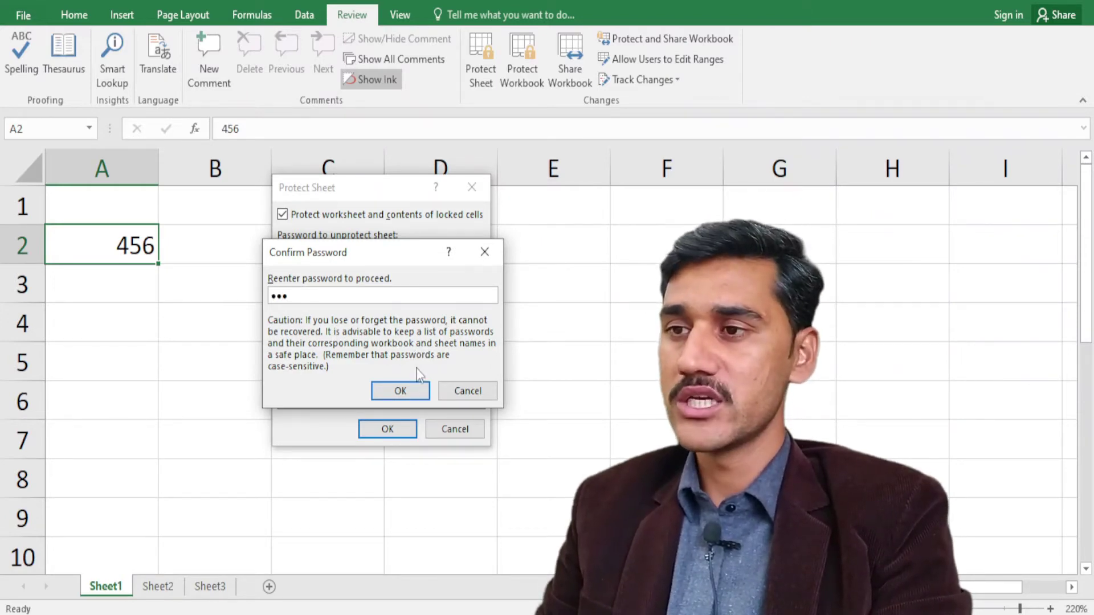
pyautogui.click(400, 391)
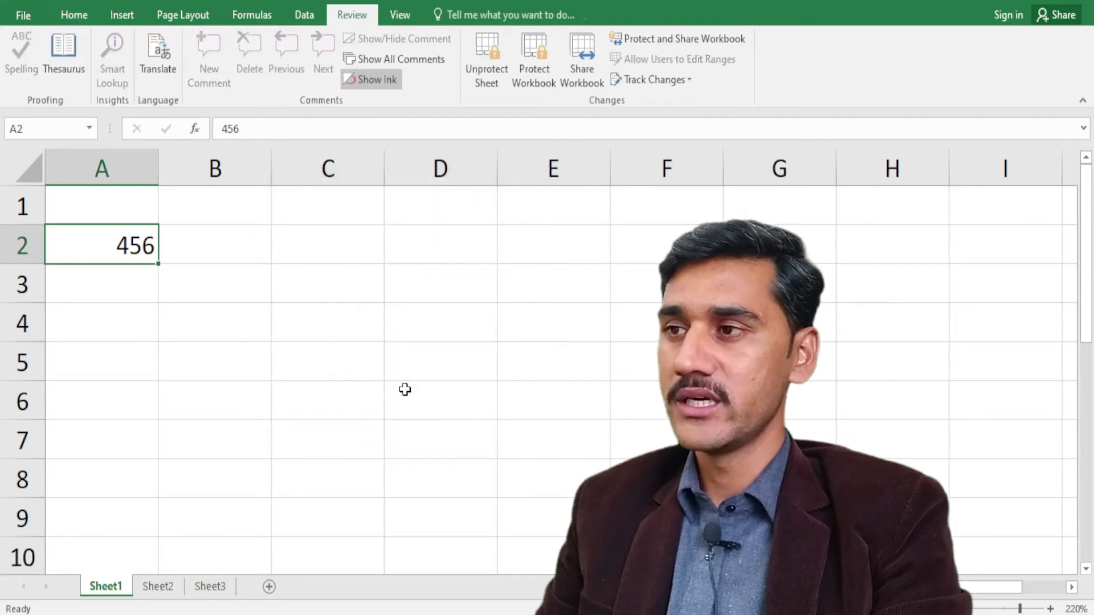
# Try editing cell A3 on the protected sheet, triggering the protected-sheet warning
pyautogui.click(187, 312)
pyautogui.click(132, 281)
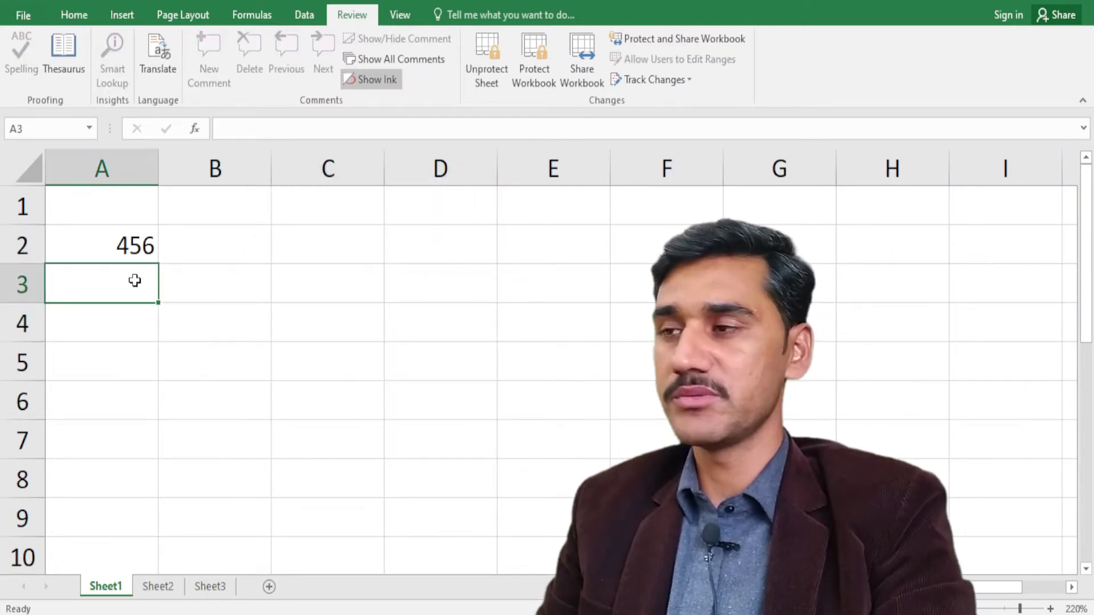
pyautogui.doubleClick(138, 288)
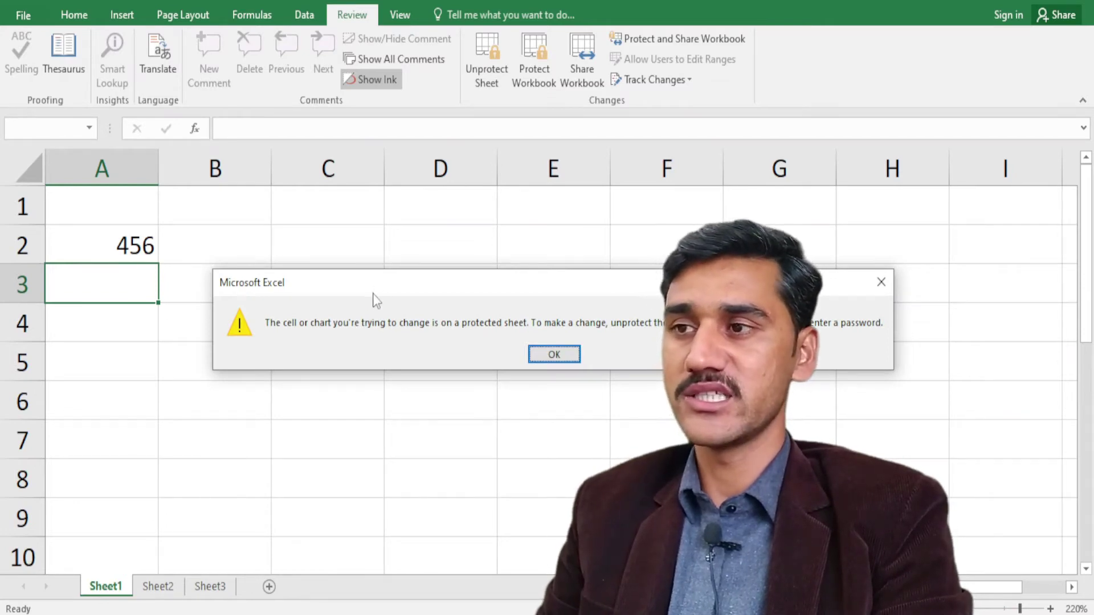
# Drag the protected-sheet warning dialog aside
pyautogui.moveTo(376, 285); pyautogui.dragTo(312, 237)
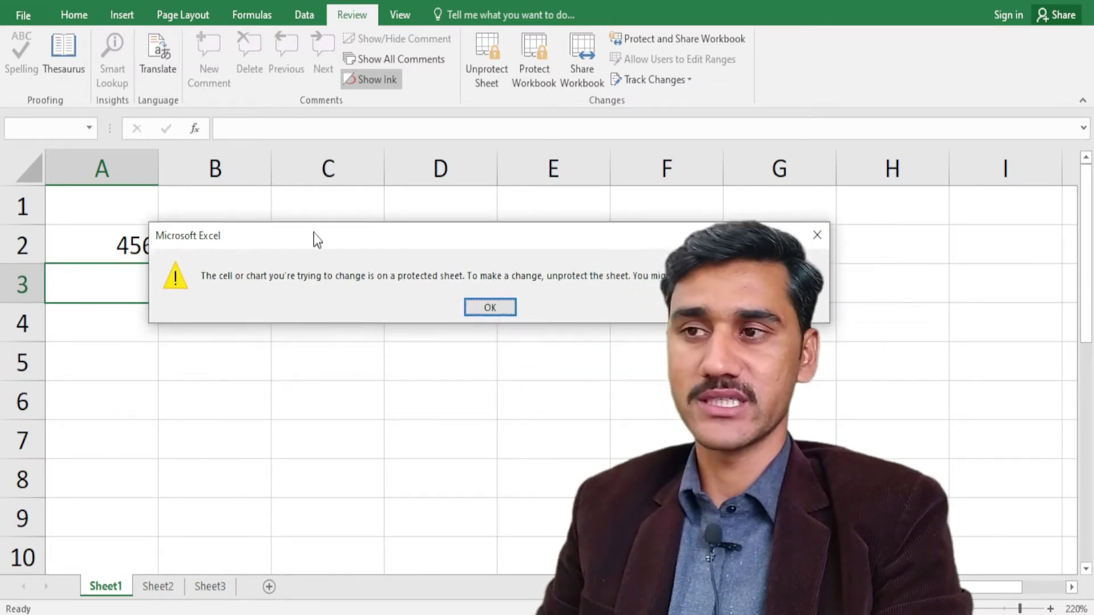
# Dismiss the warning and bring up the Unprotect Sheet password prompt
pyautogui.click(473, 308)
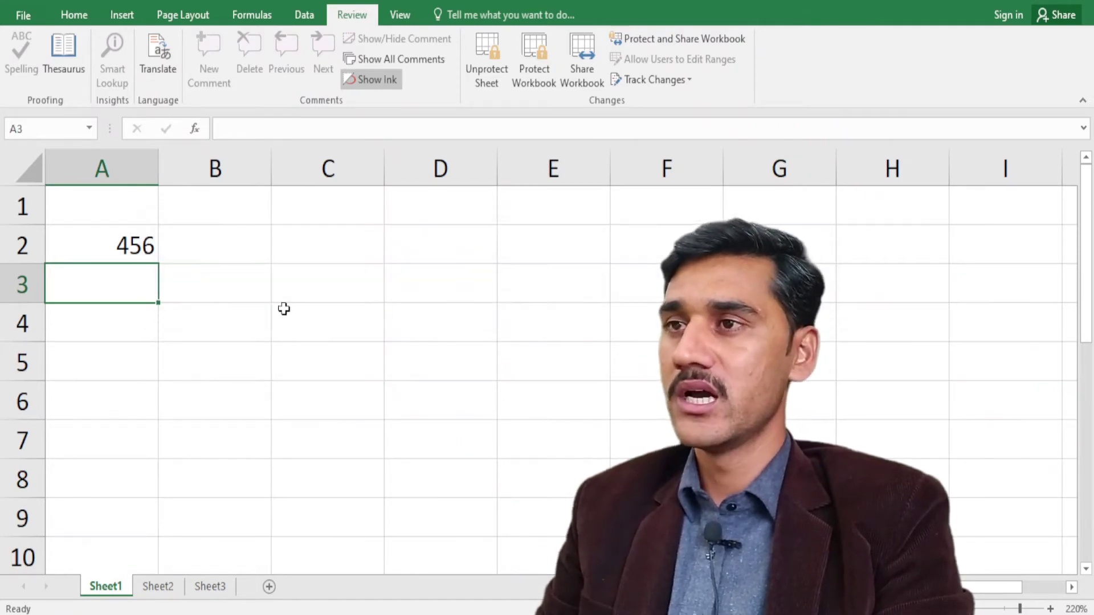
pyautogui.click(491, 64)
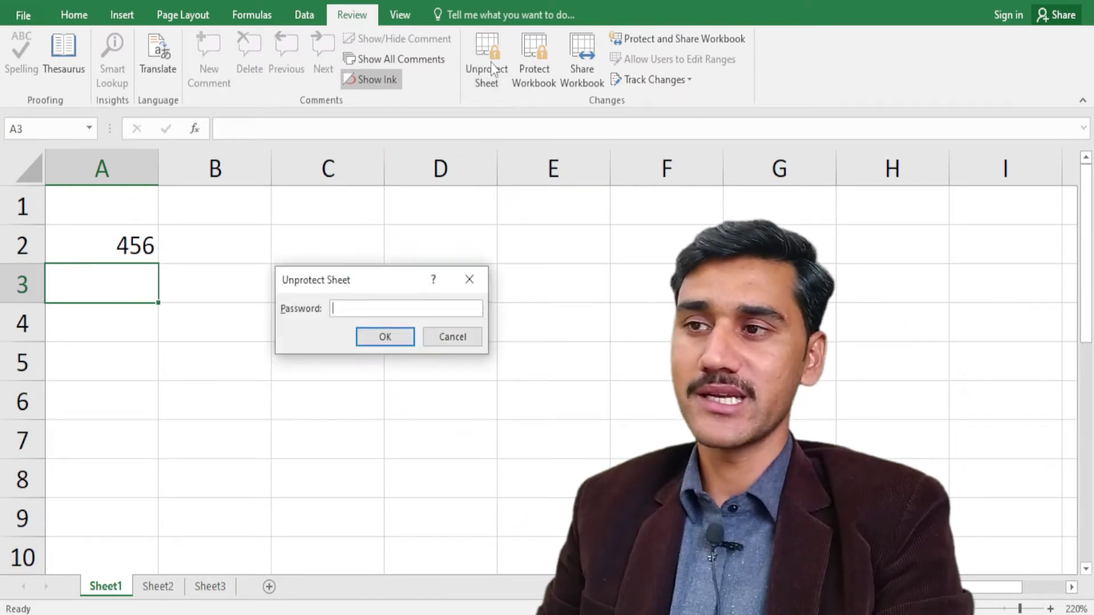
pyautogui.moveTo(349, 238); pyautogui.dragTo(346, 238)
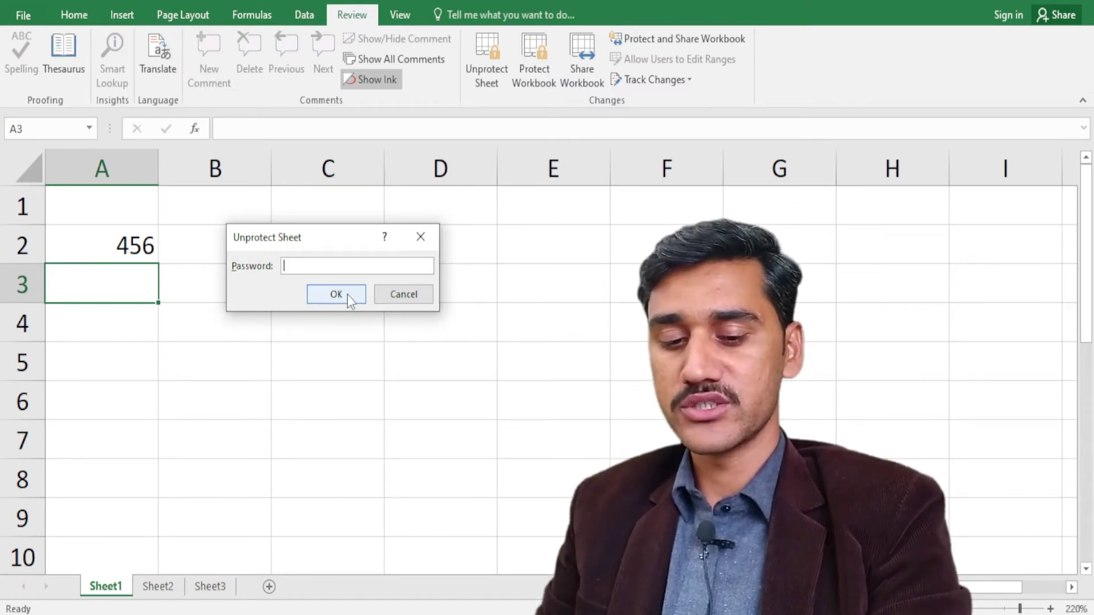
# Enter the password to unprotect Sheet1, then put 478456 in cell A3
pyautogui.click(347, 294)
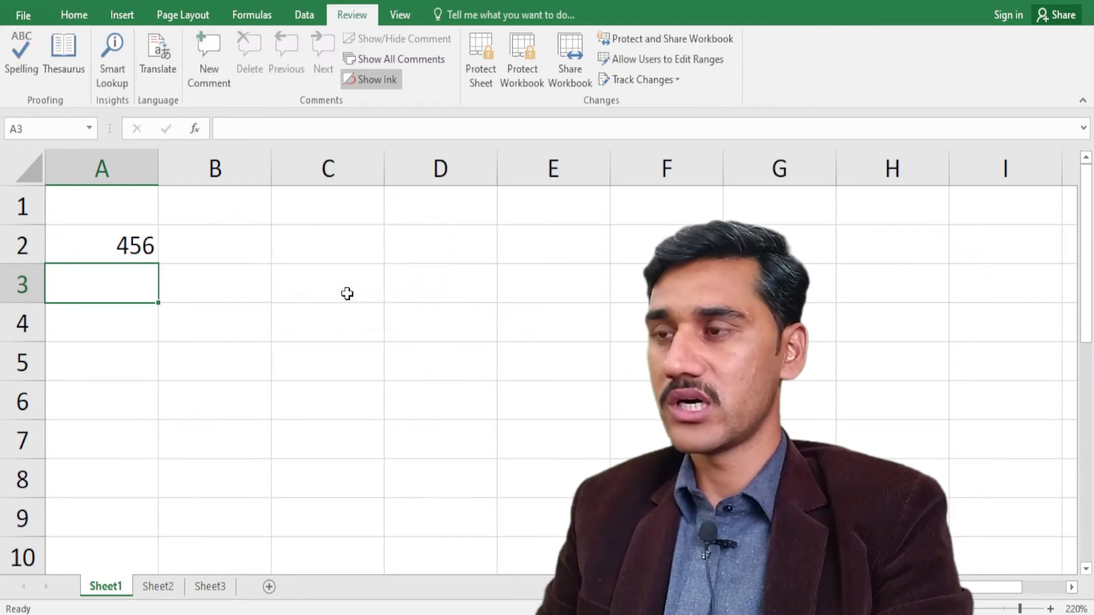
pyautogui.write('478')
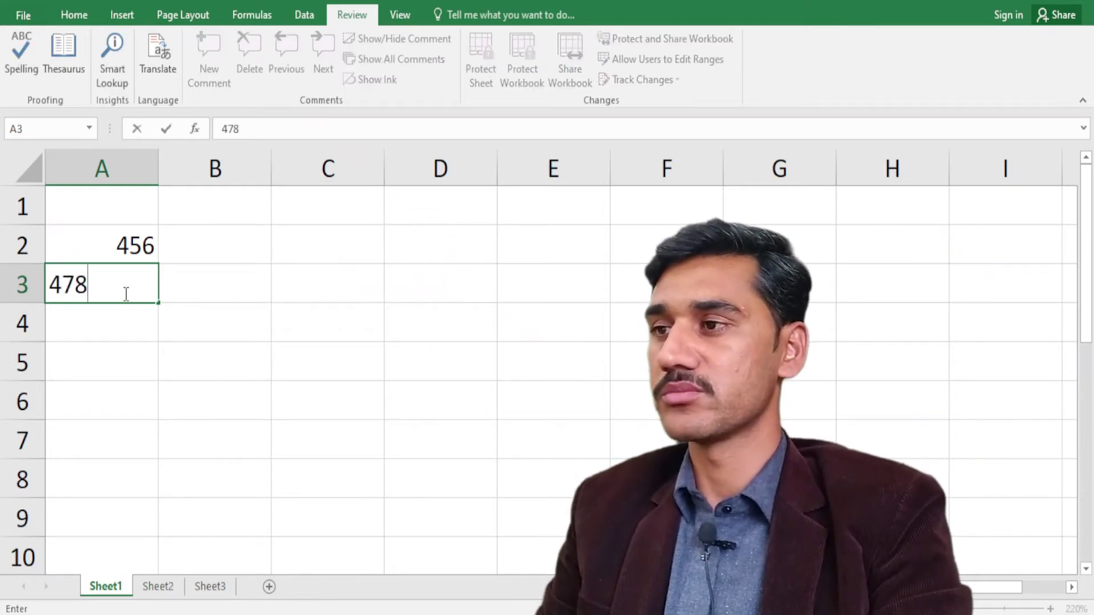
pyautogui.write('456')
pyautogui.click(124, 357)
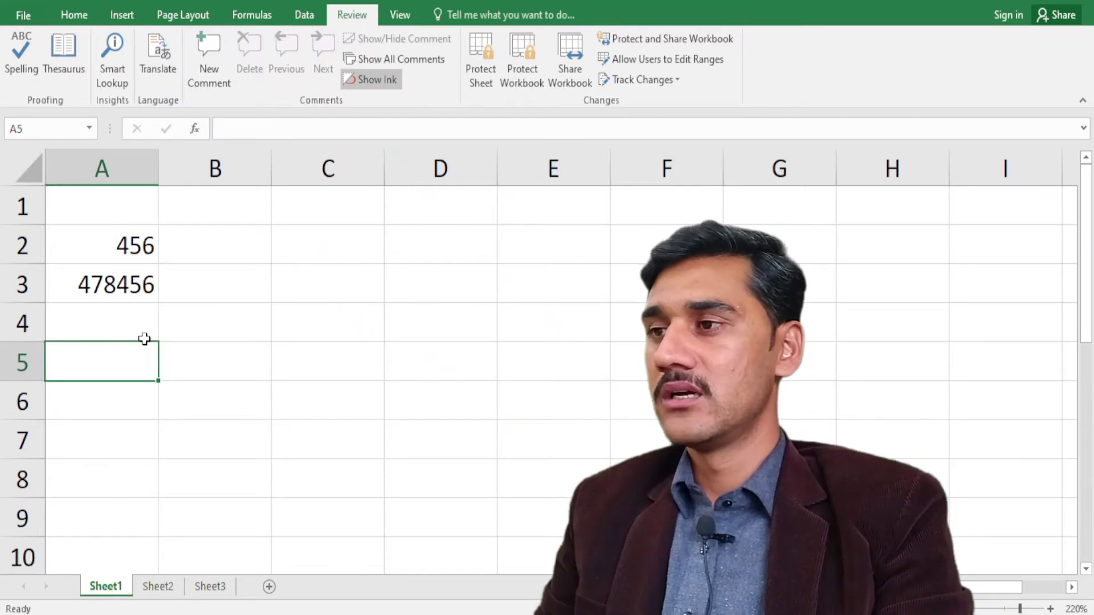
pyautogui.click(135, 320)
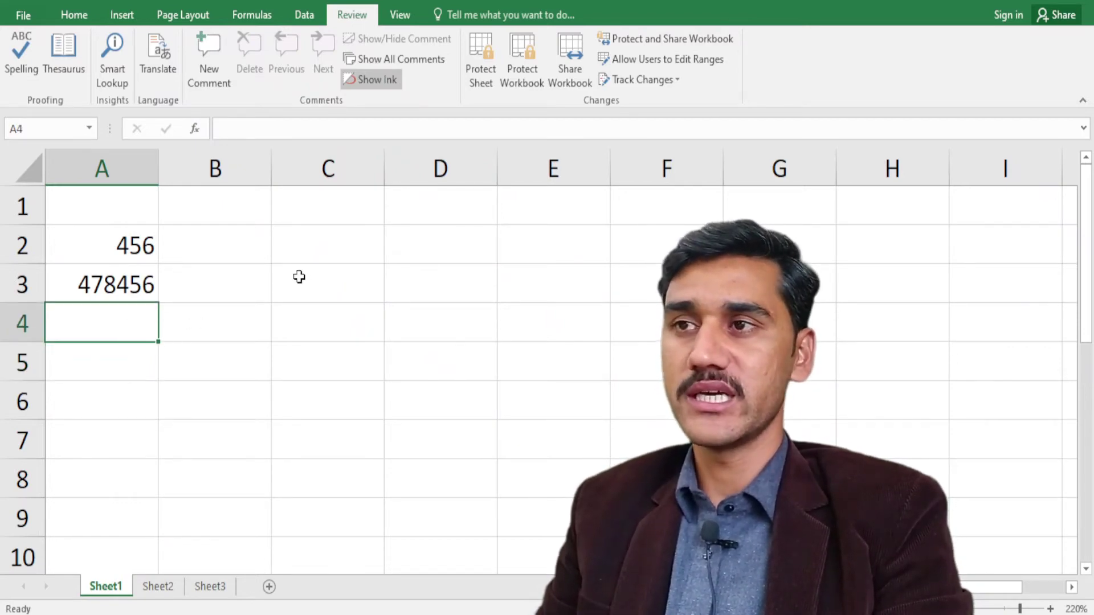
pyautogui.click(487, 60)
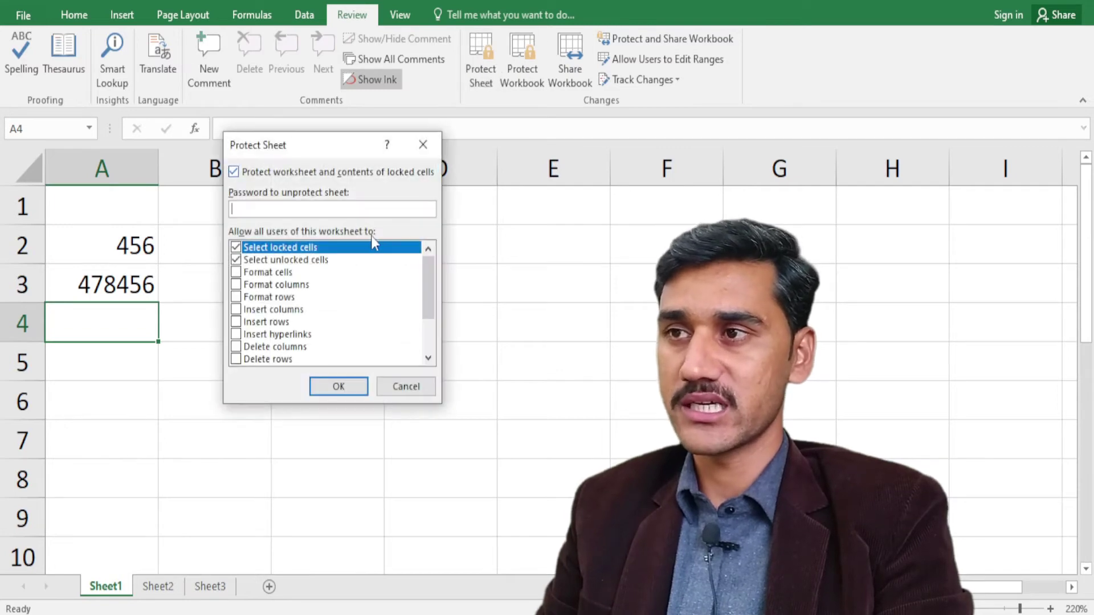
pyautogui.moveTo(342, 146); pyautogui.dragTo(305, 187)
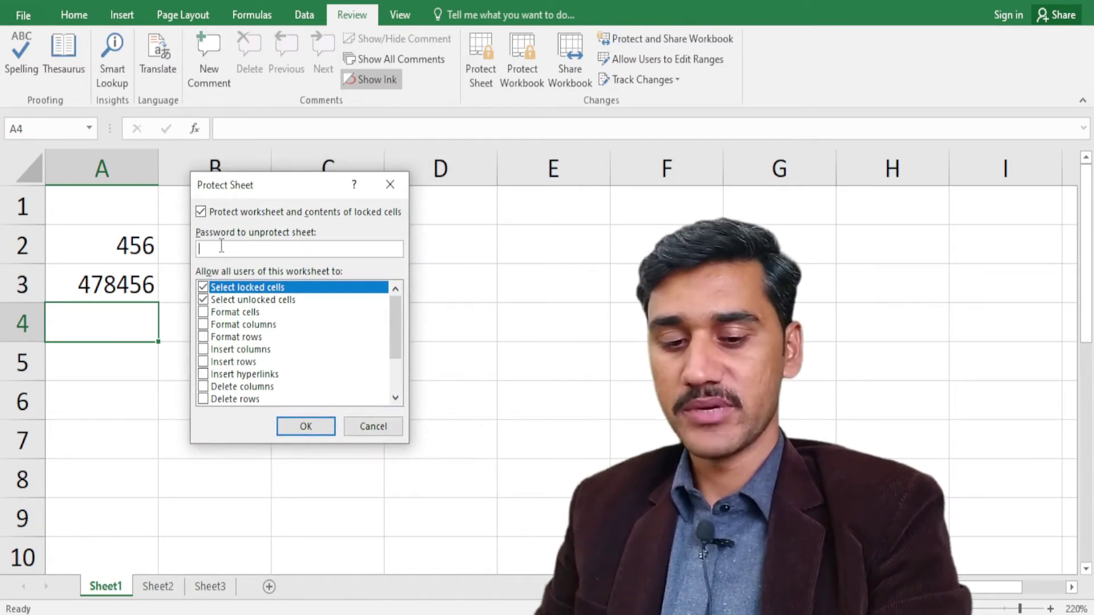
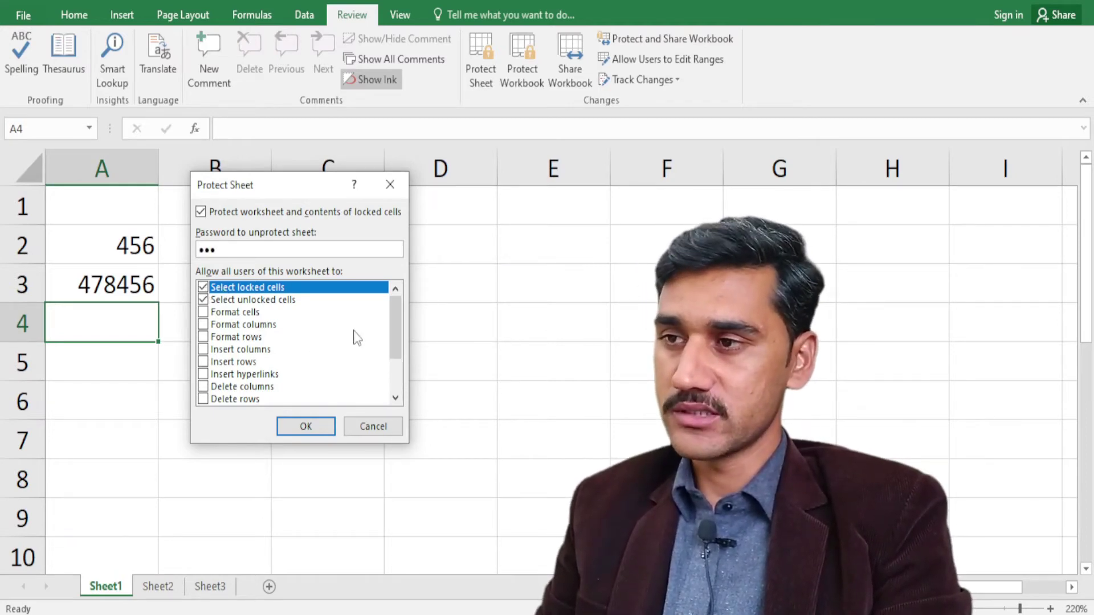
pyautogui.moveTo(400, 326)
pyautogui.mouseDown()
pyautogui.moveTo(401, 358)
pyautogui.moveTo(395, 323)
pyautogui.mouseUp()
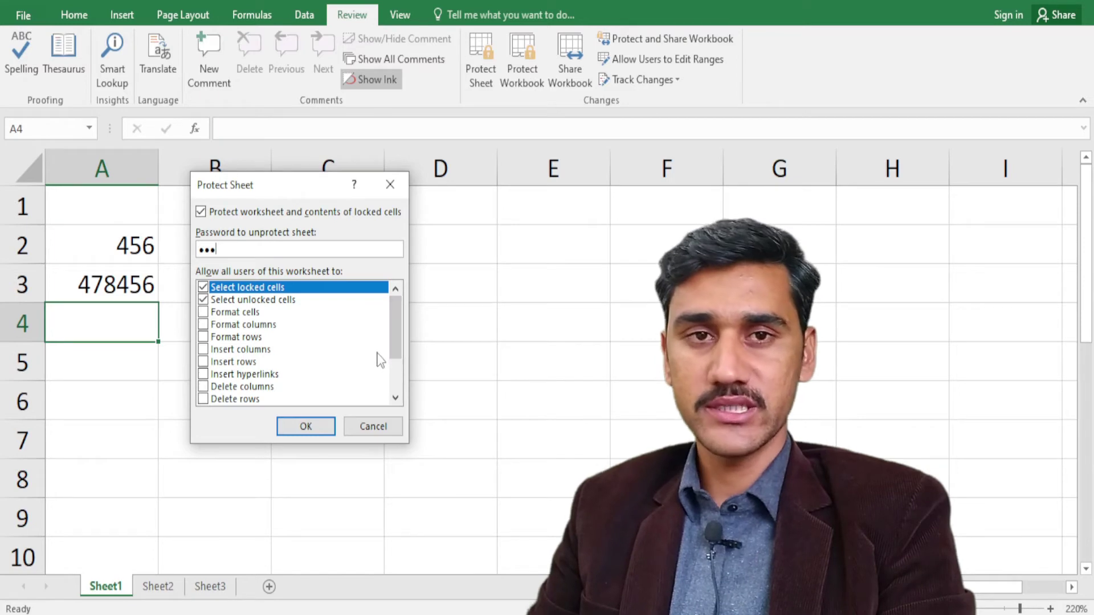
pyautogui.click(365, 430)
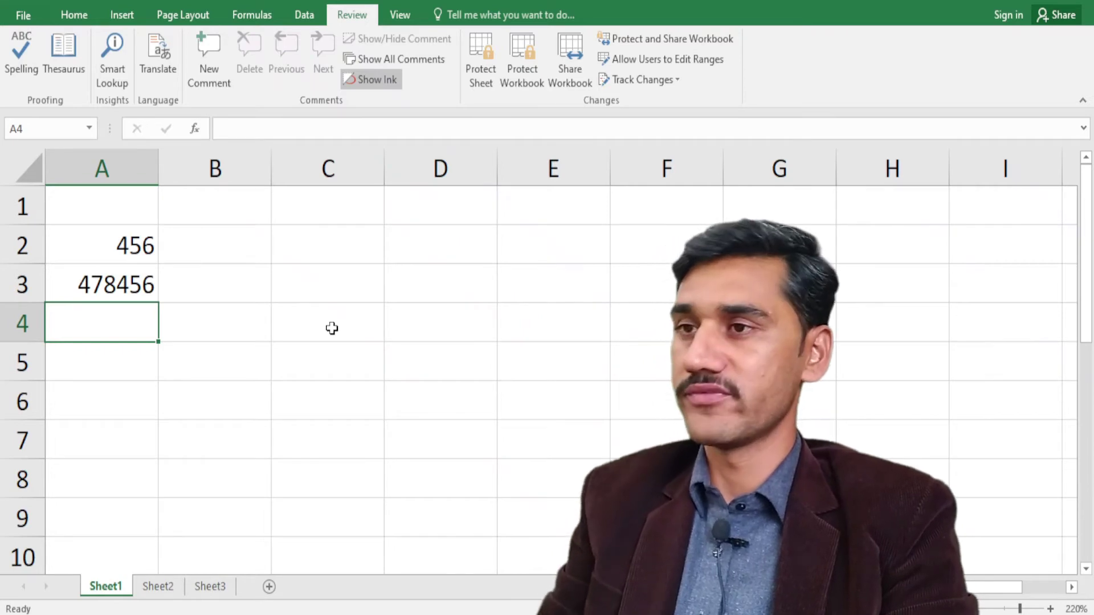
pyautogui.hotkey('ctrl', '1')
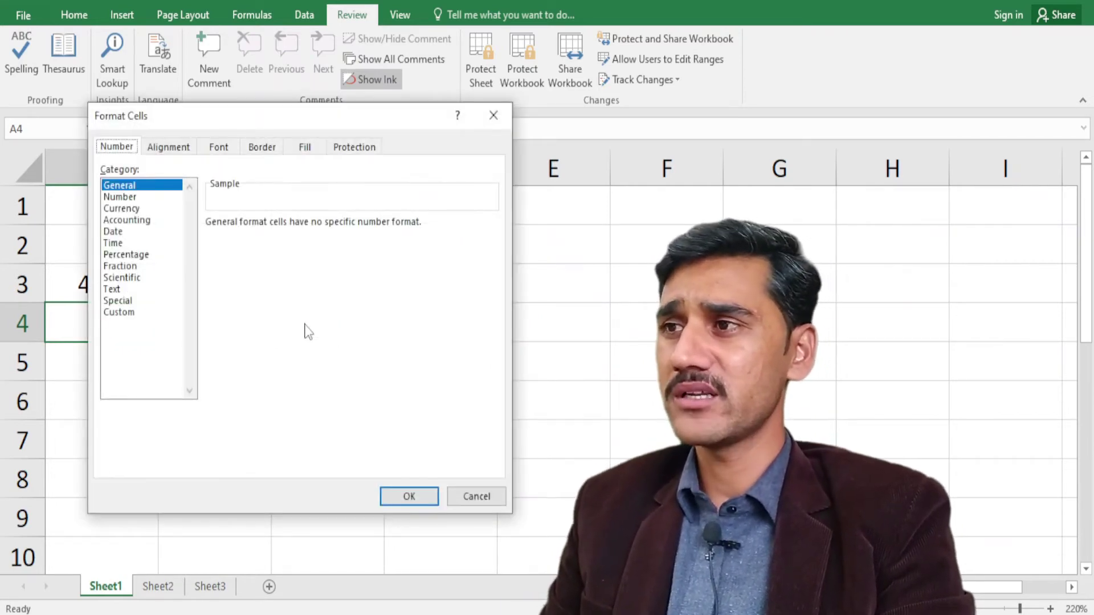
pyautogui.moveTo(197, 116); pyautogui.dragTo(297, 123)
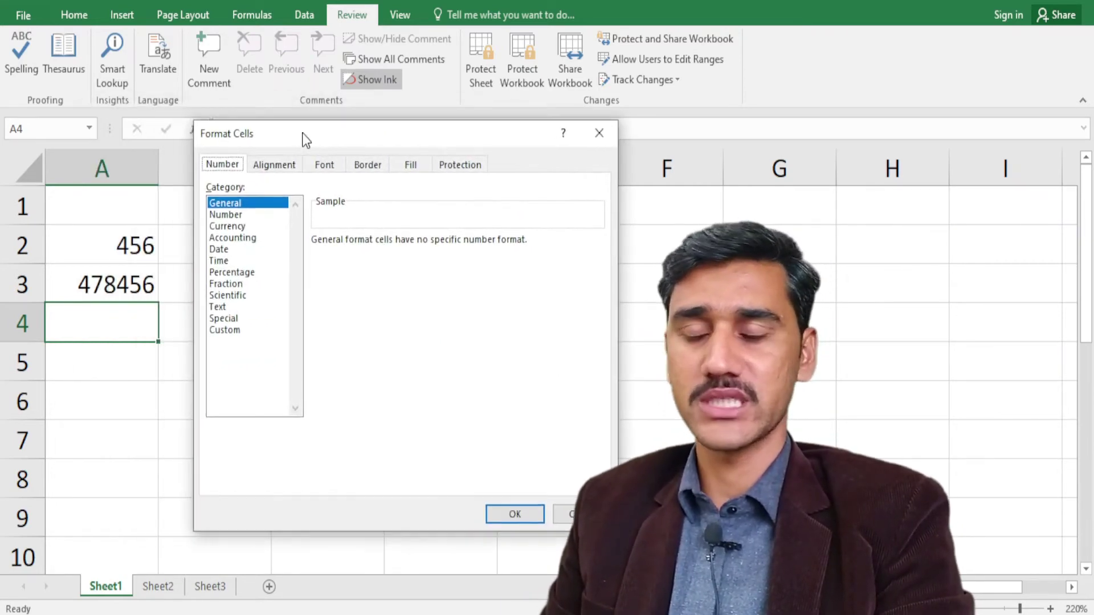
pyautogui.click(455, 157)
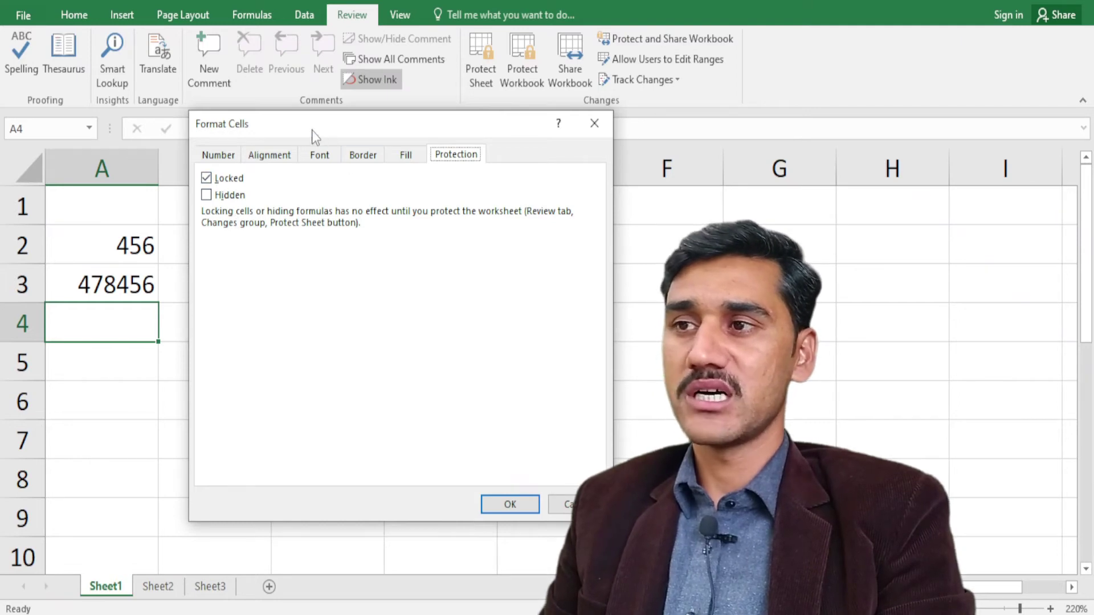
pyautogui.moveTo(313, 130); pyautogui.dragTo(306, 146)
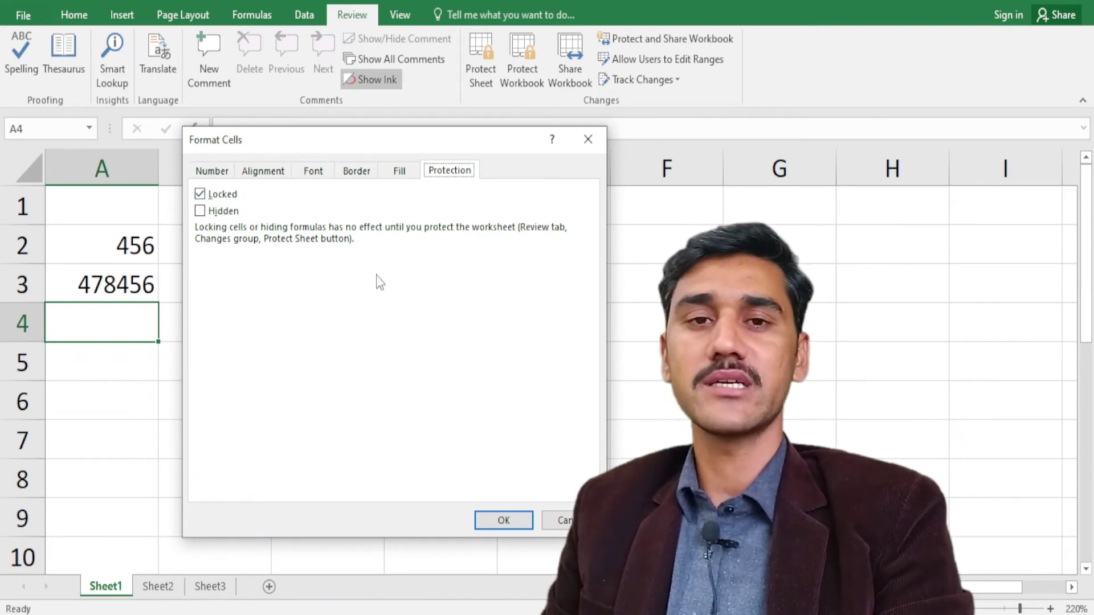
pyautogui.click(498, 520)
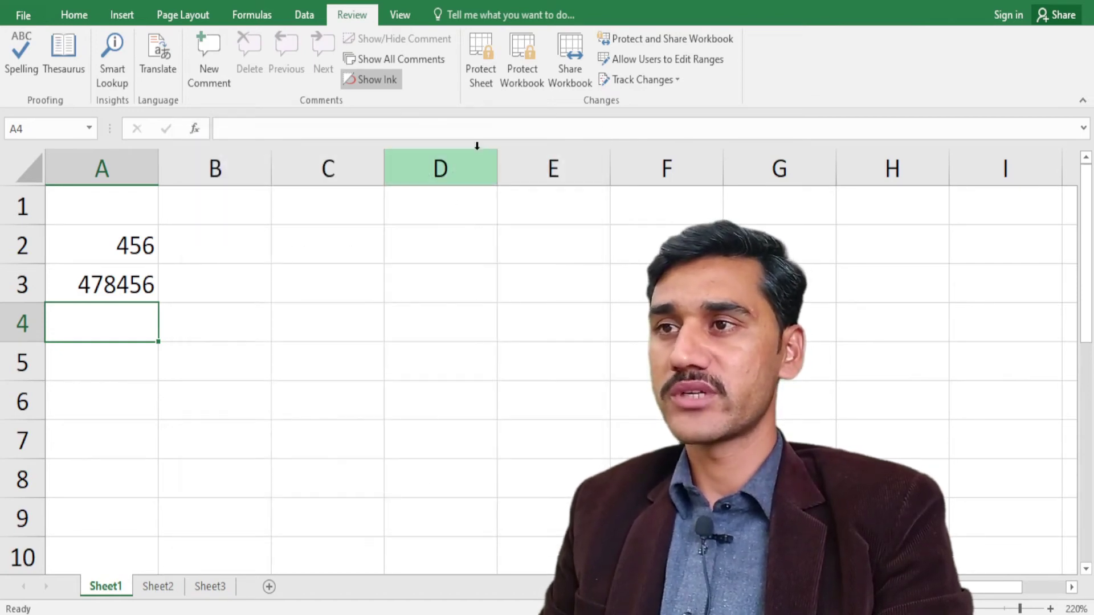
# Bring up the Protect Sheet settings for Sheet1 again and move the dialog aside
pyautogui.click(480, 78)
pyautogui.moveTo(406, 210); pyautogui.dragTo(320, 201)
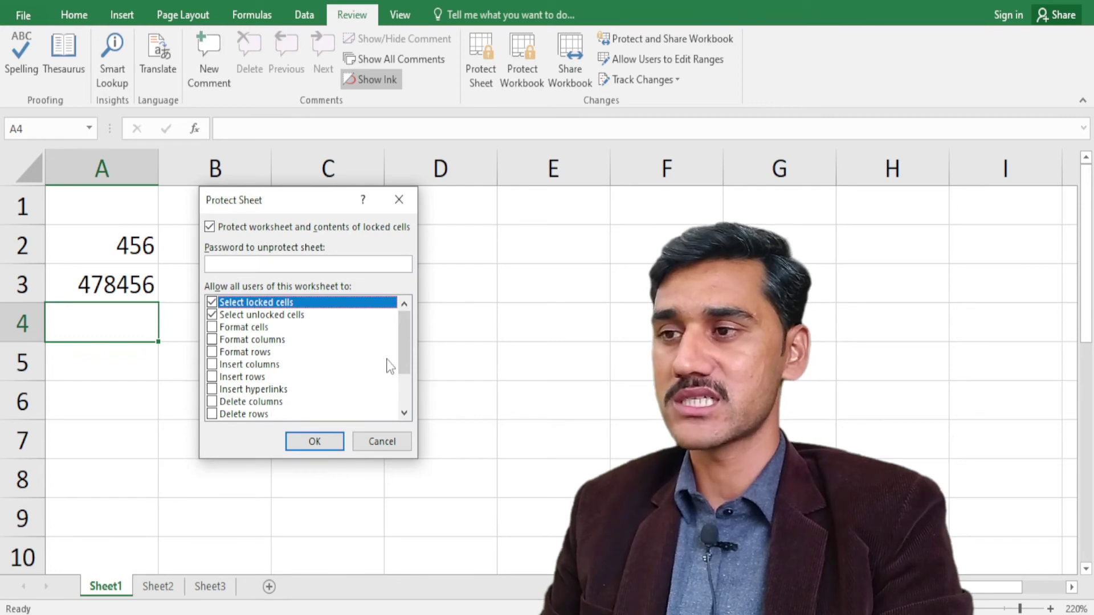
pyautogui.moveTo(399, 343); pyautogui.dragTo(353, 369)
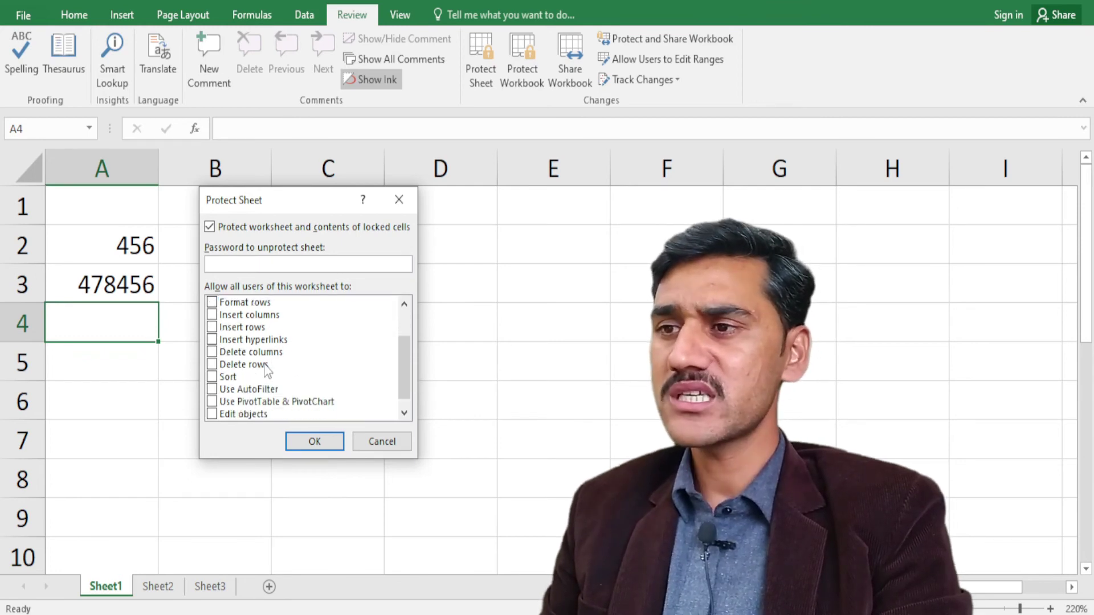
pyautogui.scroll(-1, 406, 370)
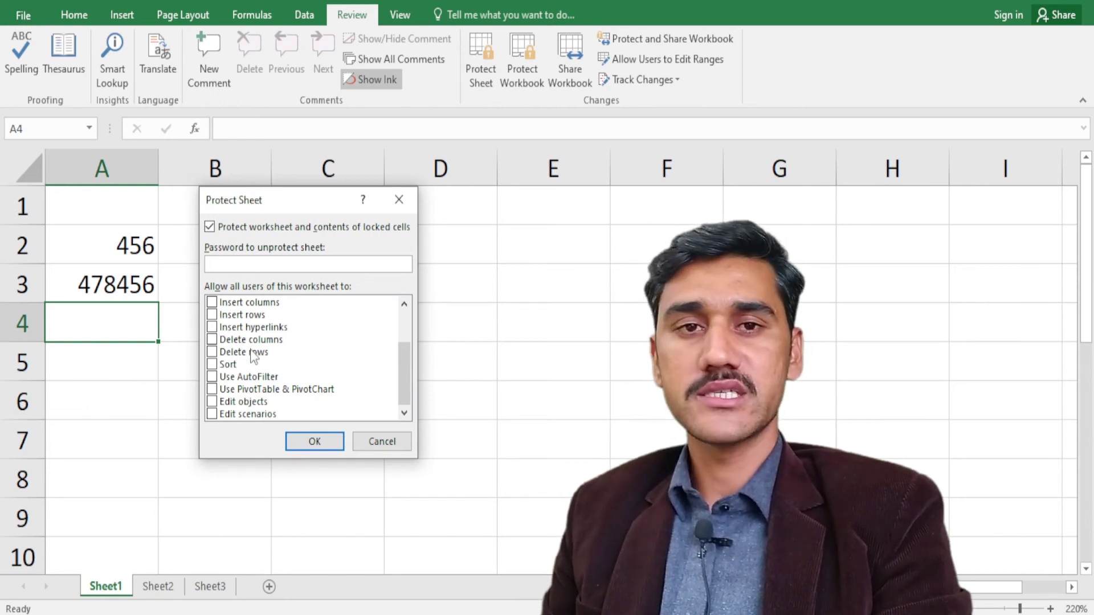
pyautogui.scroll(2, 237, 379)
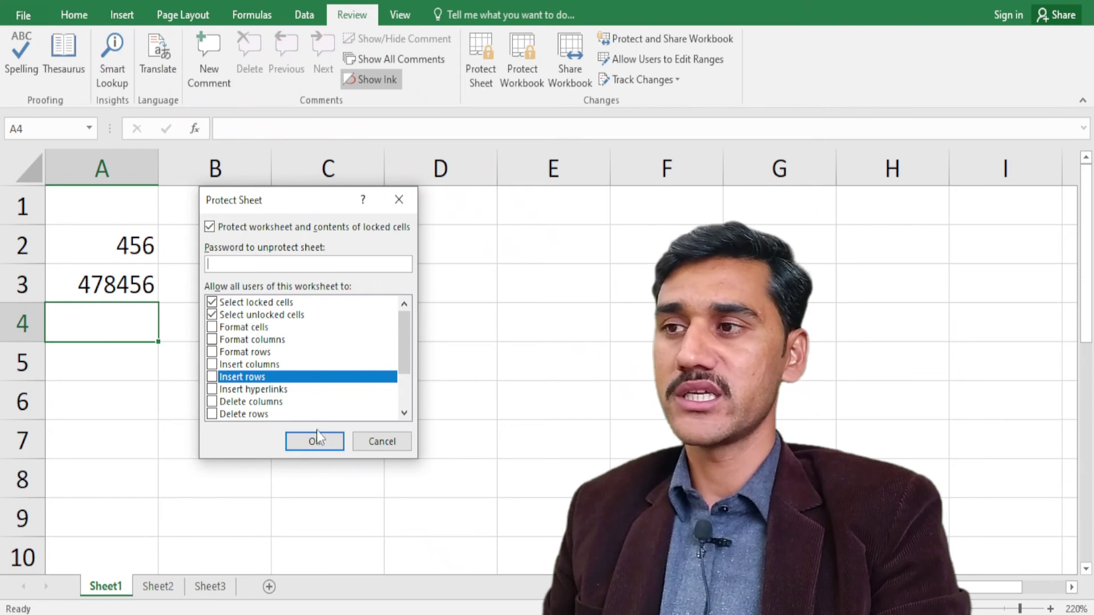
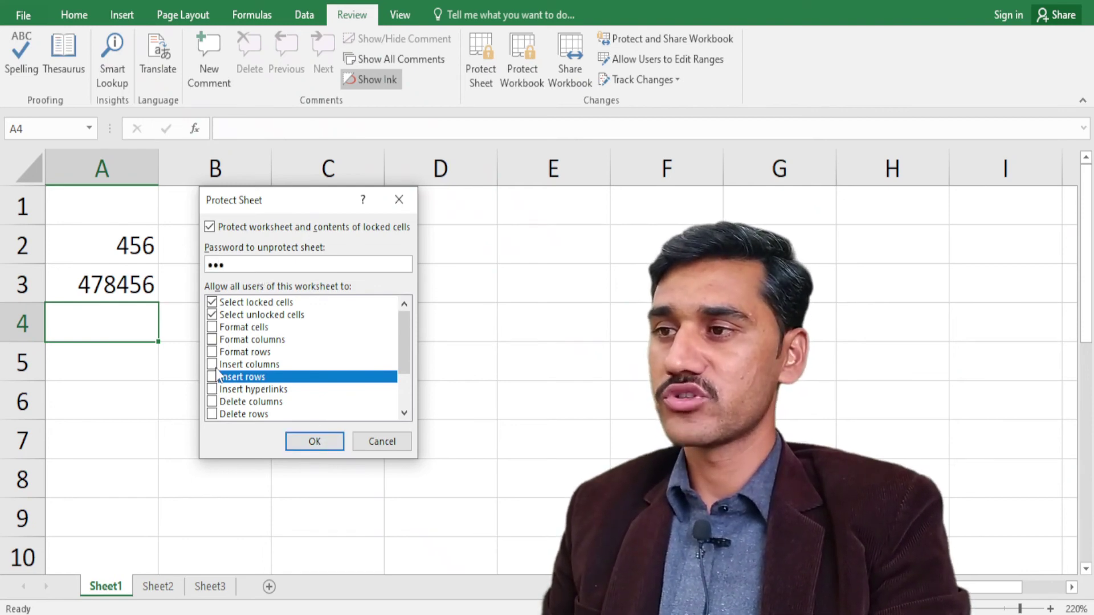
# Protect Sheet1 with a password, additionally allowing Format cells and Format columns
pyautogui.click(222, 340)
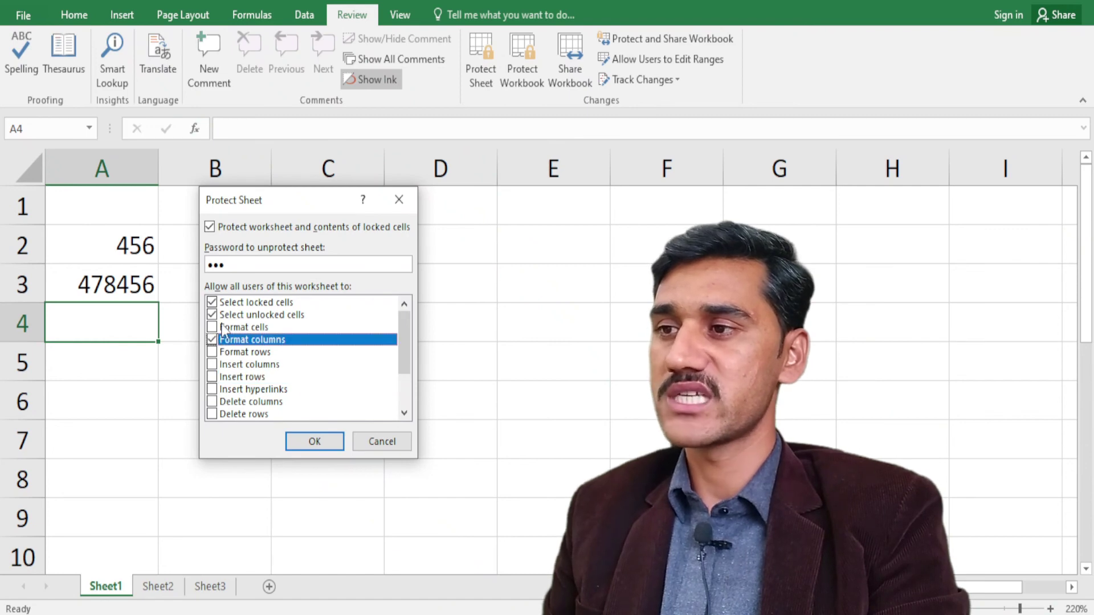
pyautogui.click(221, 327)
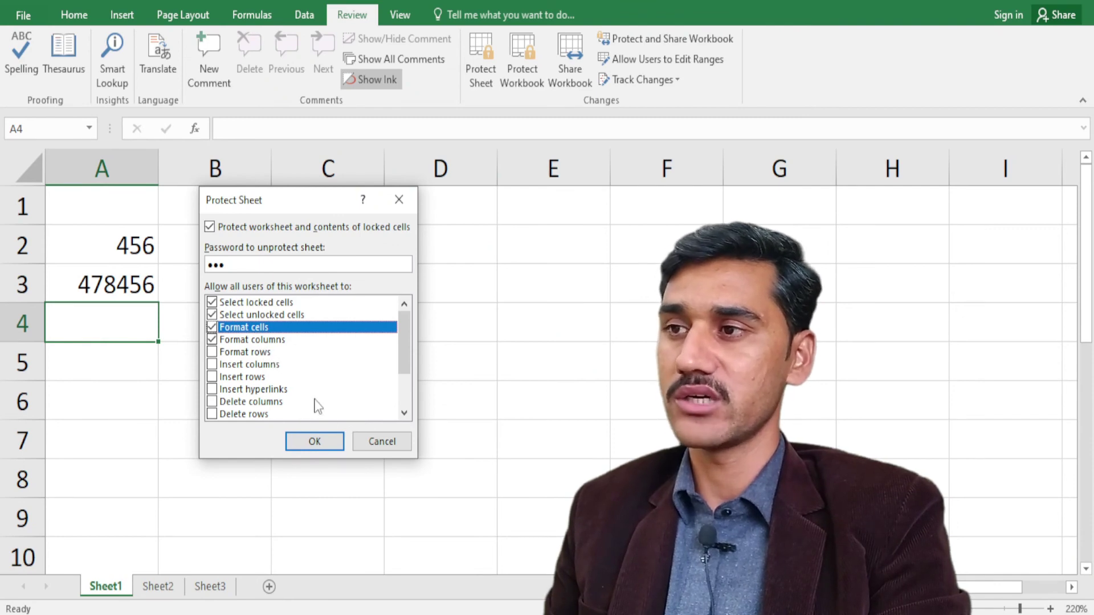
pyautogui.click(330, 443)
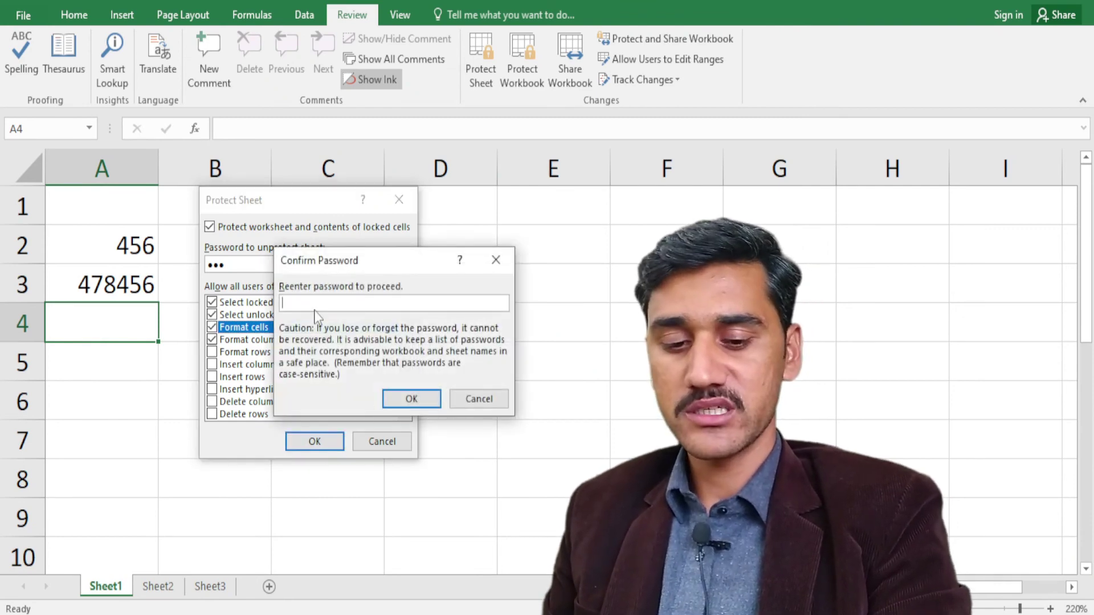
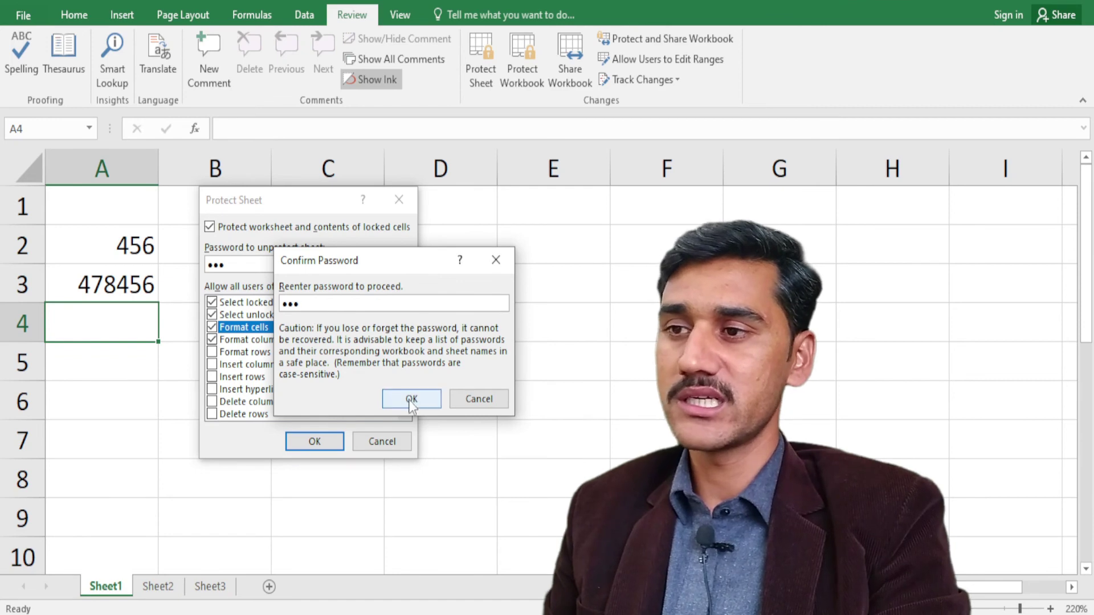
pyautogui.click(411, 400)
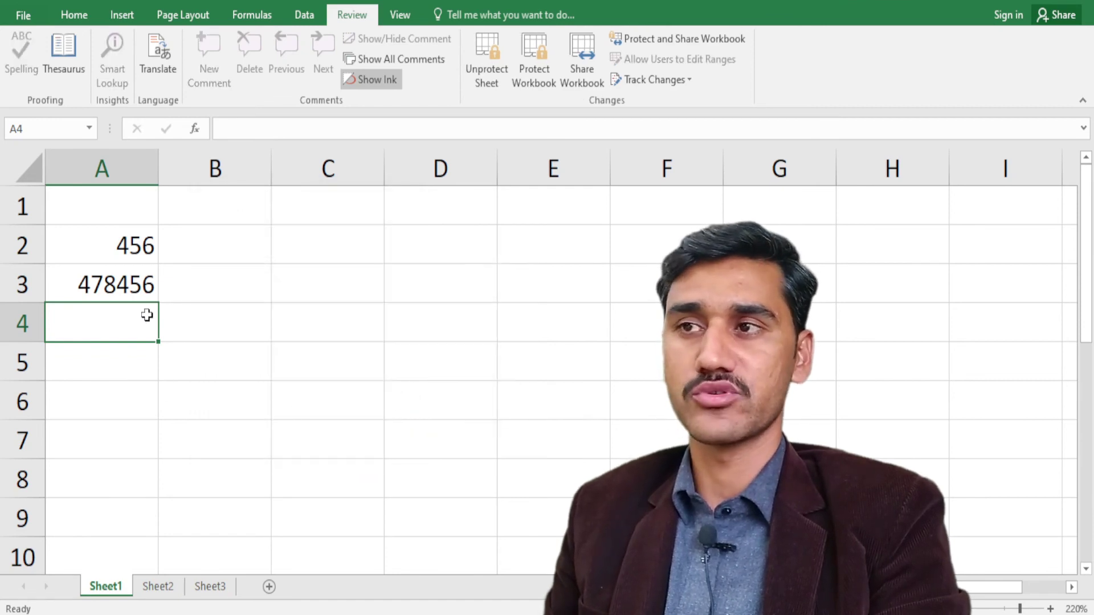